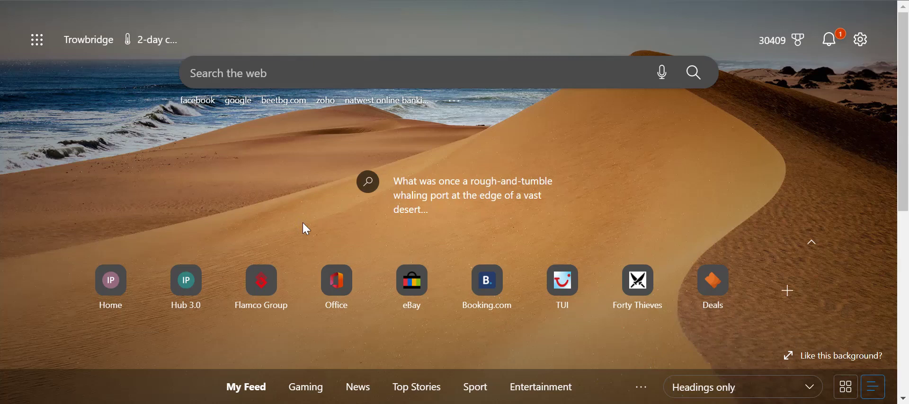
# Load beetbg.com in Edge to reach the BEE Marketplace home page
pyautogui.click(225, 72)
pyautogui.write('bee')
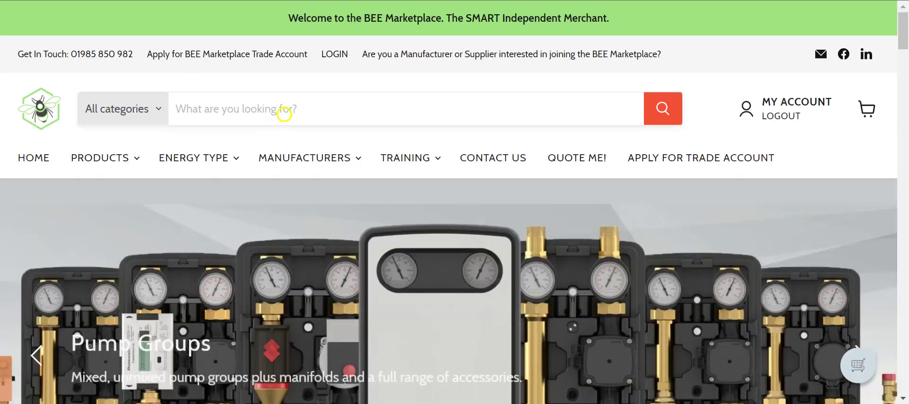
pyautogui.click(284, 112)
# Search for 'configurator' and open the MeiFlow Pump Group Configurator 1.0 product page
pyautogui.write('configurator')
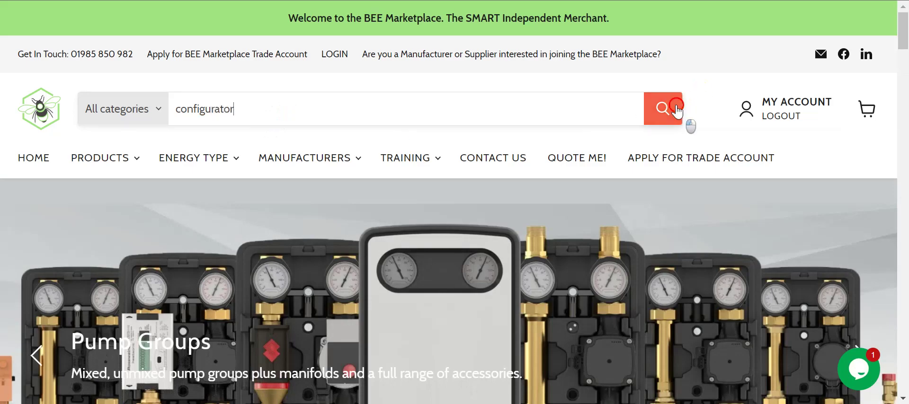
pyautogui.click(677, 111)
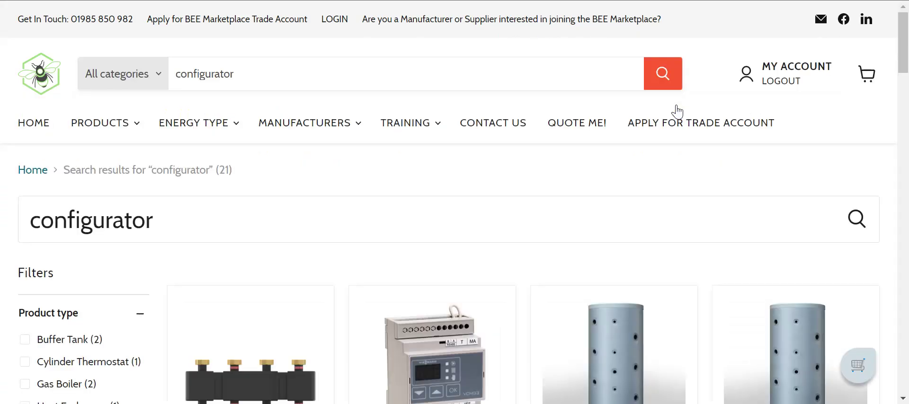
pyautogui.moveTo(904, 42); pyautogui.dragTo(904, 61)
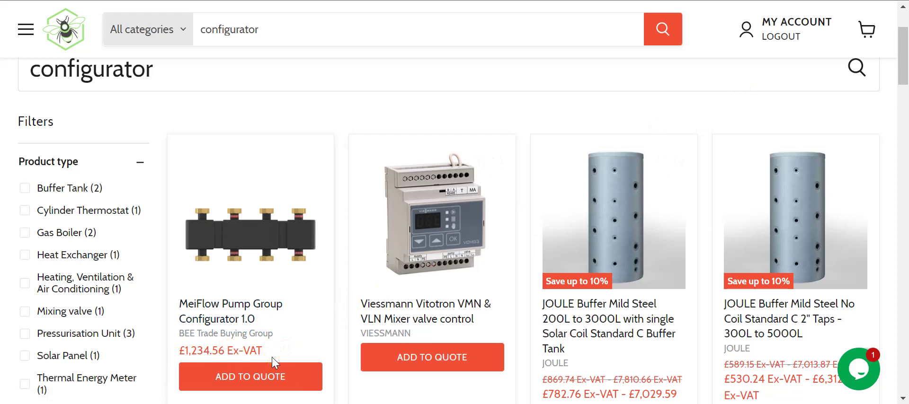
pyautogui.click(244, 249)
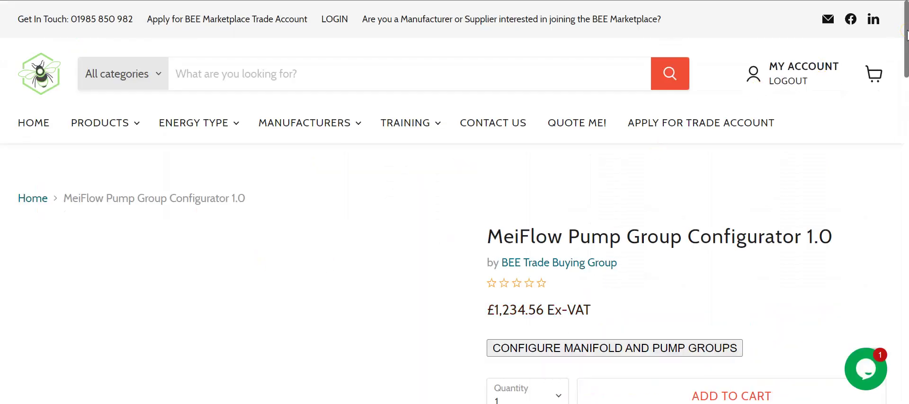
# Reveal the configurator steps, showing the 8 WAY MANIFOLD and BLACK hydraulically separated type
pyautogui.moveTo(904, 31); pyautogui.dragTo(905, 55)
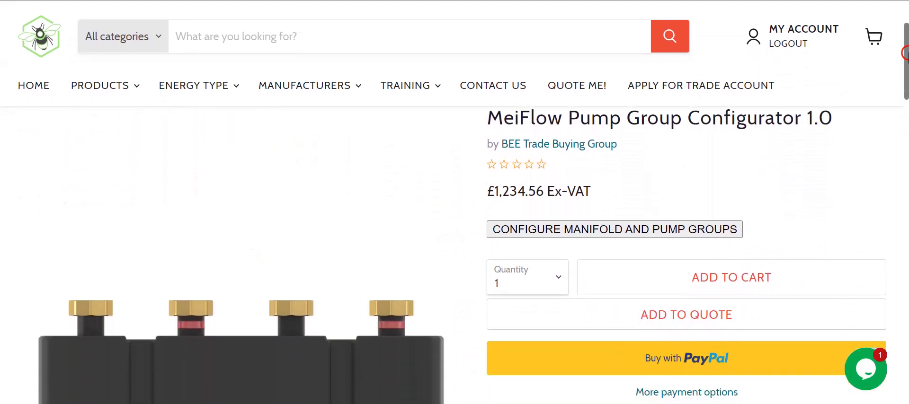
pyautogui.click(657, 232)
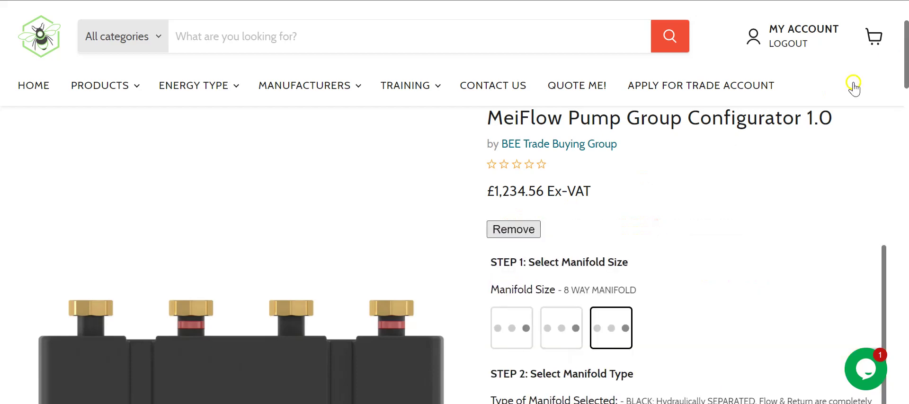
pyautogui.moveTo(904, 38); pyautogui.dragTo(904, 45)
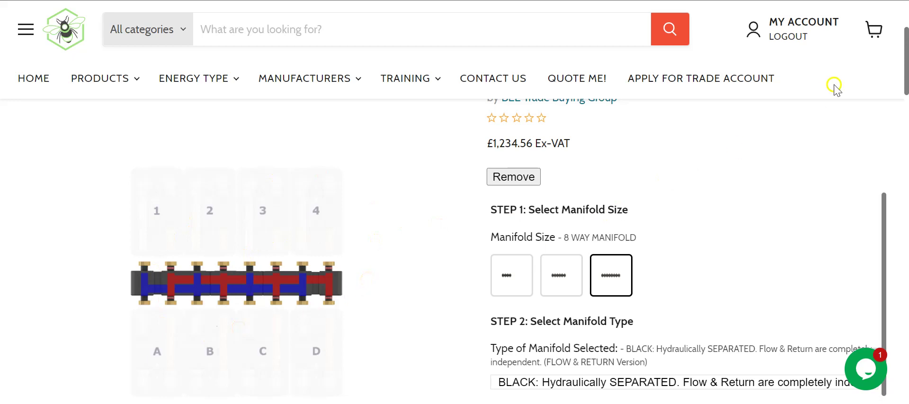
pyautogui.moveTo(904, 57); pyautogui.dragTo(905, 68)
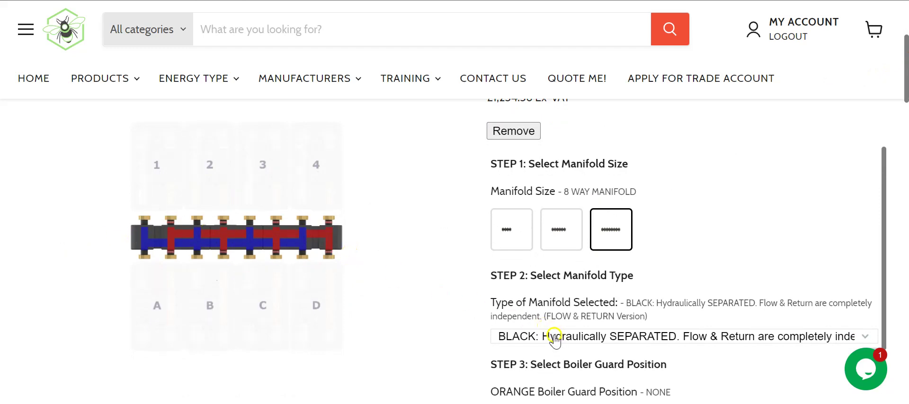
pyautogui.click(267, 242)
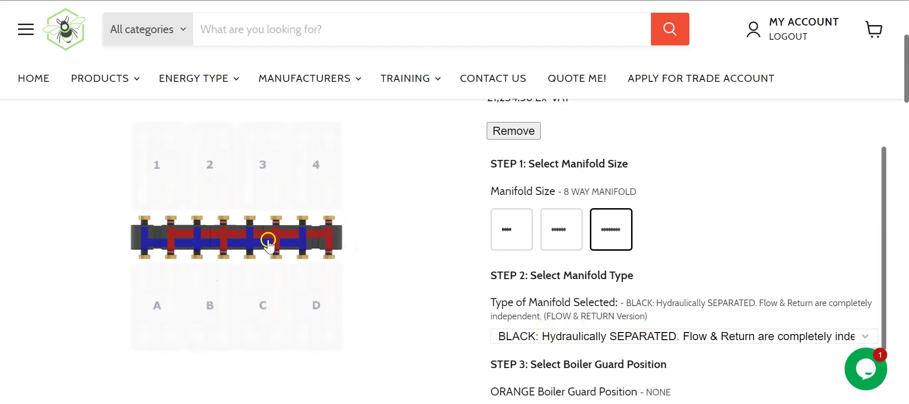
pyautogui.click(181, 242)
pyautogui.click(277, 246)
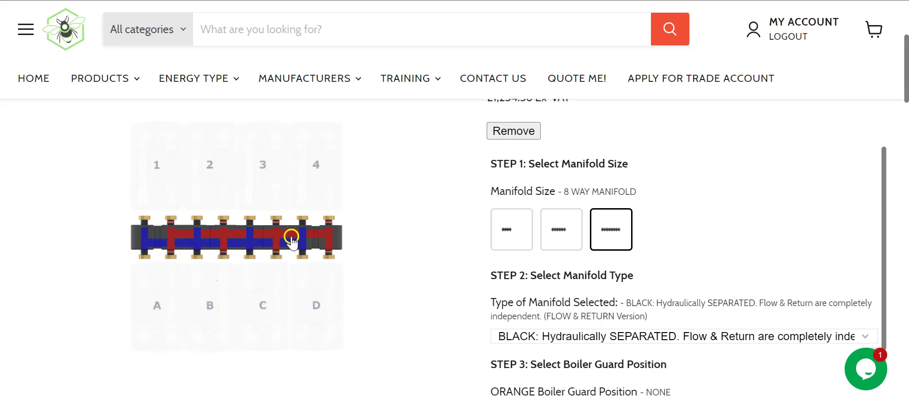
pyautogui.click(261, 247)
# Compare 4-way and 8-way manifold sizes, then settle on the 6 WAY MANIFOLD
pyautogui.click(567, 232)
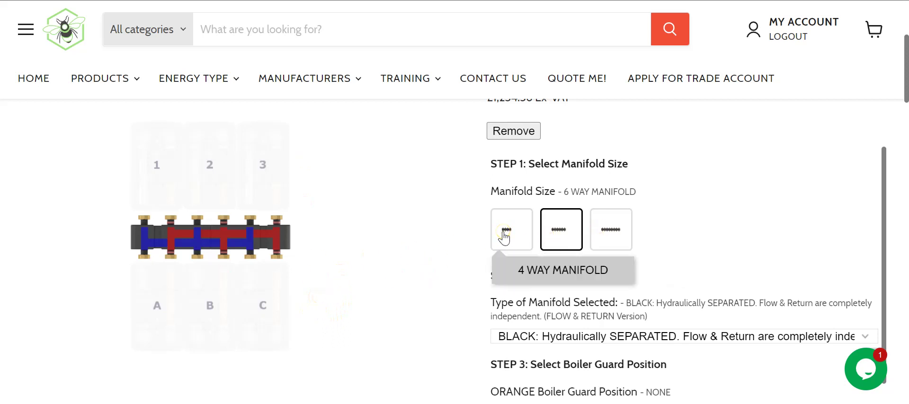
pyautogui.click(503, 232)
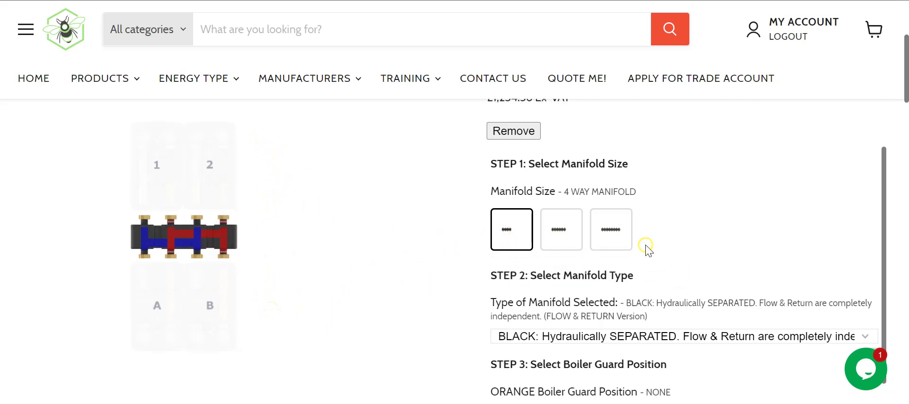
pyautogui.click(607, 230)
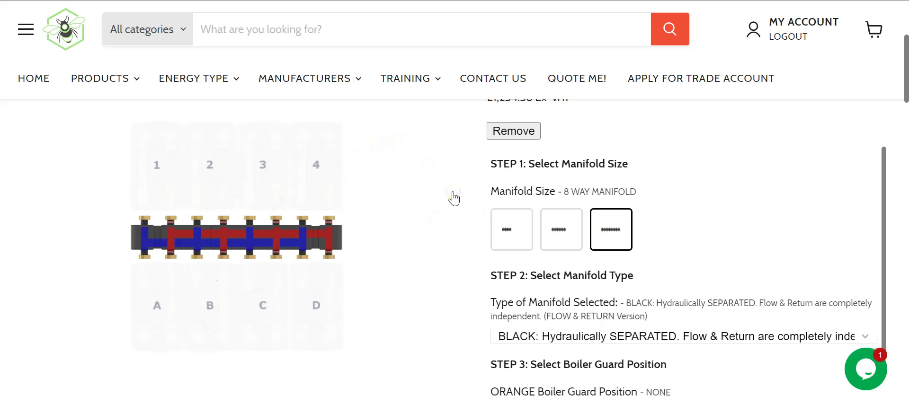
pyautogui.click(573, 225)
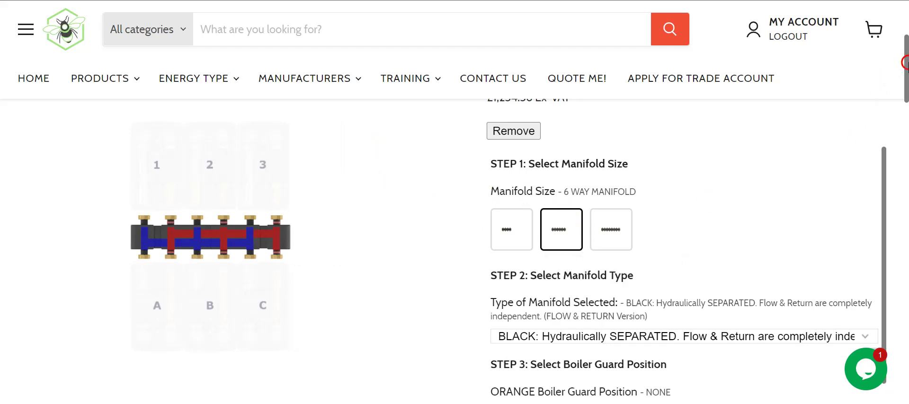
pyautogui.moveTo(905, 64); pyautogui.dragTo(905, 63)
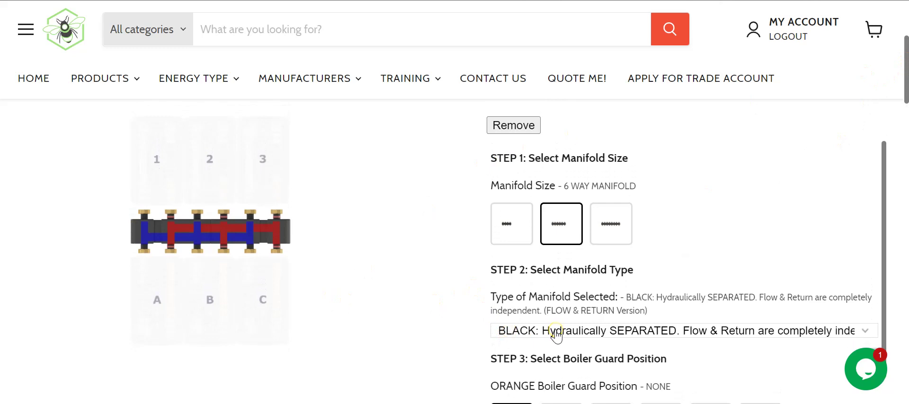
pyautogui.click(555, 333)
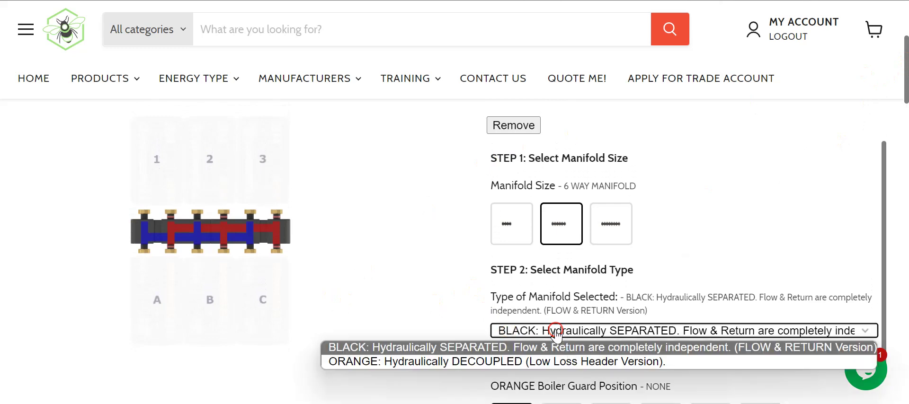
pyautogui.click(407, 361)
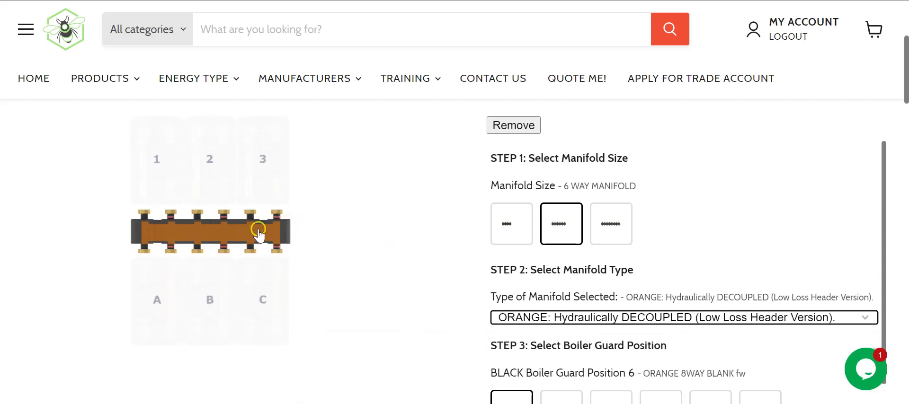
pyautogui.click(513, 320)
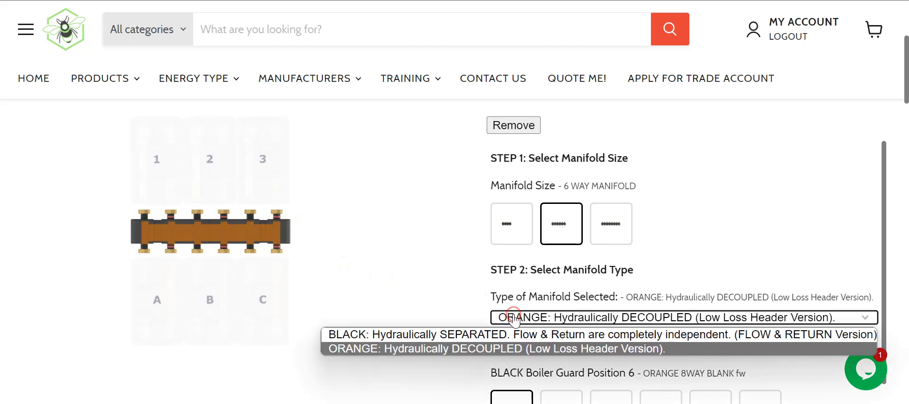
pyautogui.click(460, 332)
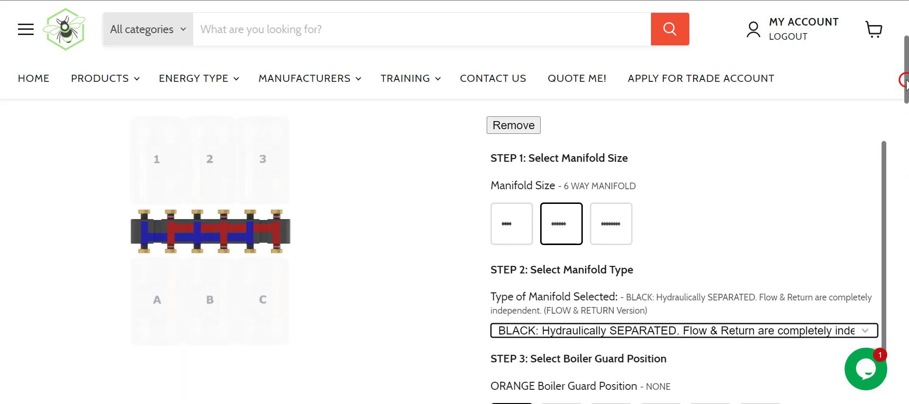
pyautogui.moveTo(904, 82); pyautogui.dragTo(904, 93)
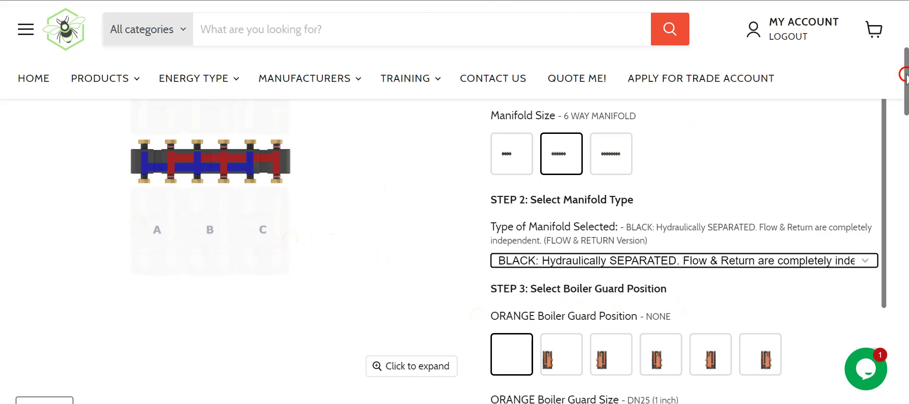
pyautogui.moveTo(905, 75)
pyautogui.mouseDown()
pyautogui.moveTo(904, 62)
pyautogui.moveTo(905, 75)
pyautogui.mouseUp()
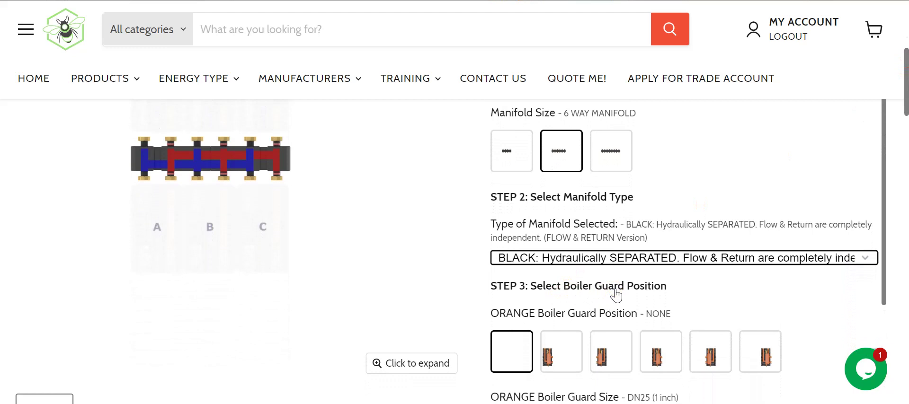
# Step the orange boiler guard through Positions 2, 3 and 4, ending at Position 5
pyautogui.click(606, 341)
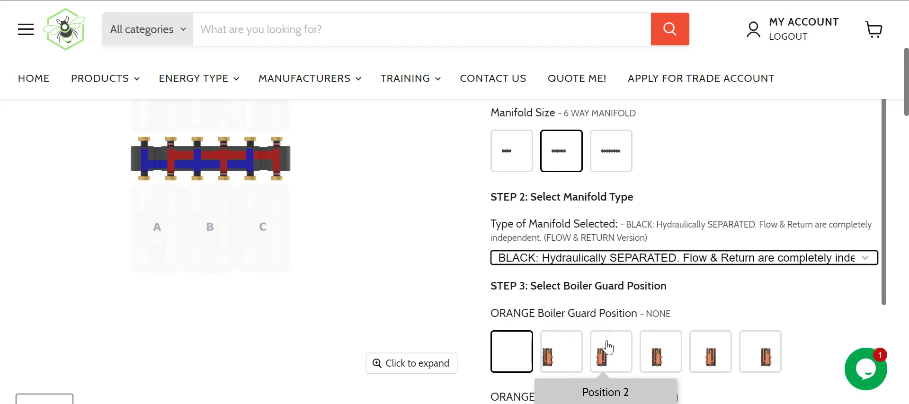
pyautogui.click(607, 346)
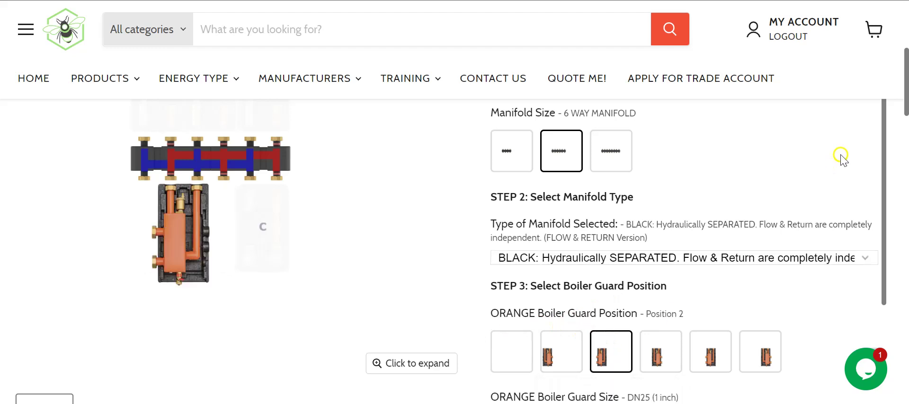
pyautogui.moveTo(904, 85); pyautogui.dragTo(906, 86)
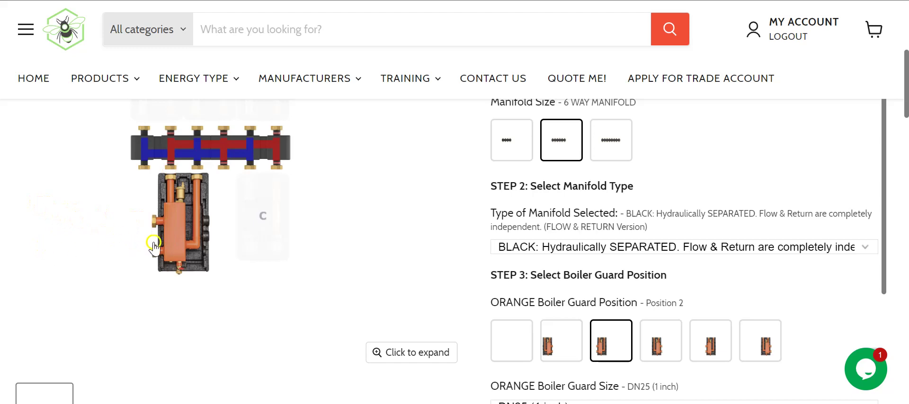
pyautogui.click(656, 344)
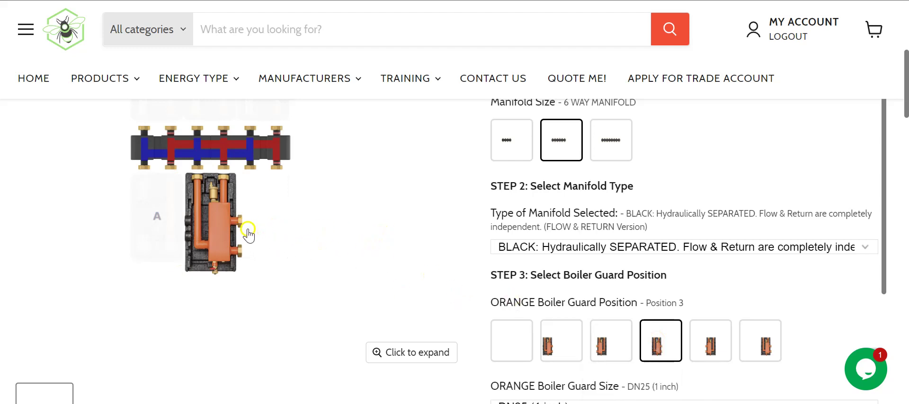
pyautogui.click(247, 220)
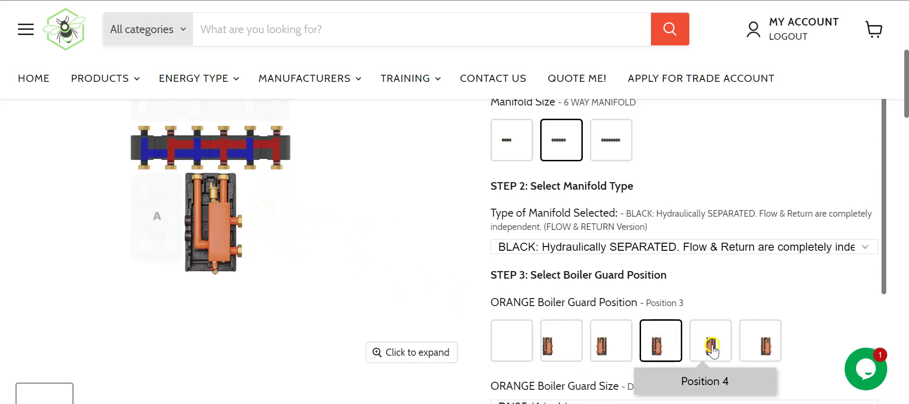
pyautogui.click(706, 339)
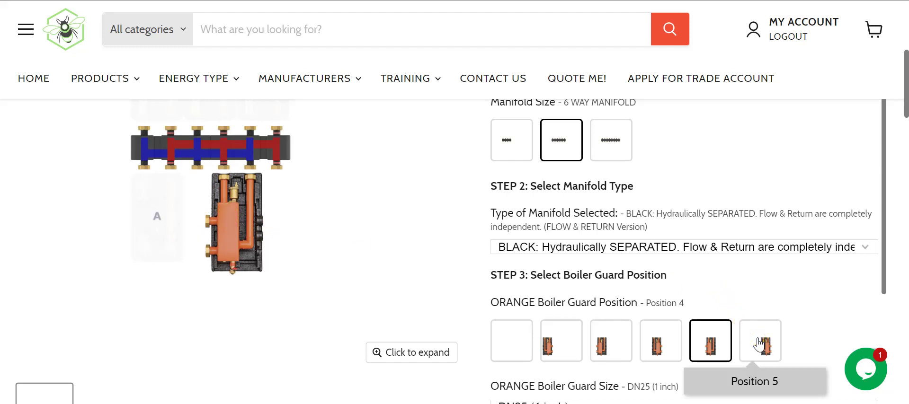
pyautogui.click(757, 339)
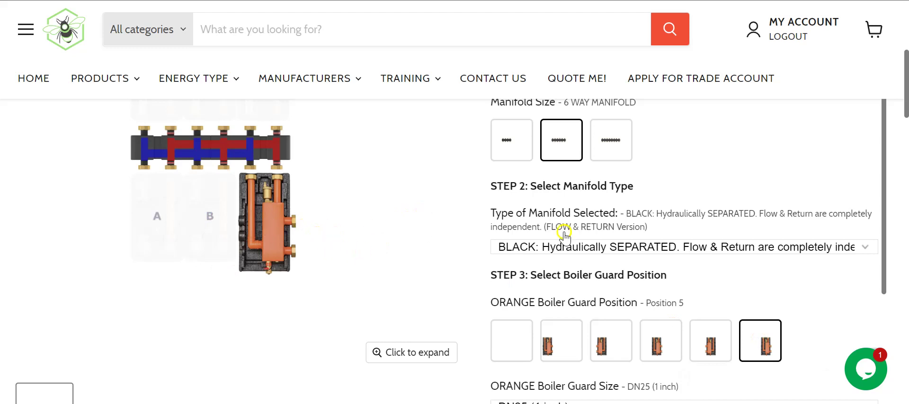
pyautogui.moveTo(904, 85); pyautogui.dragTo(903, 77)
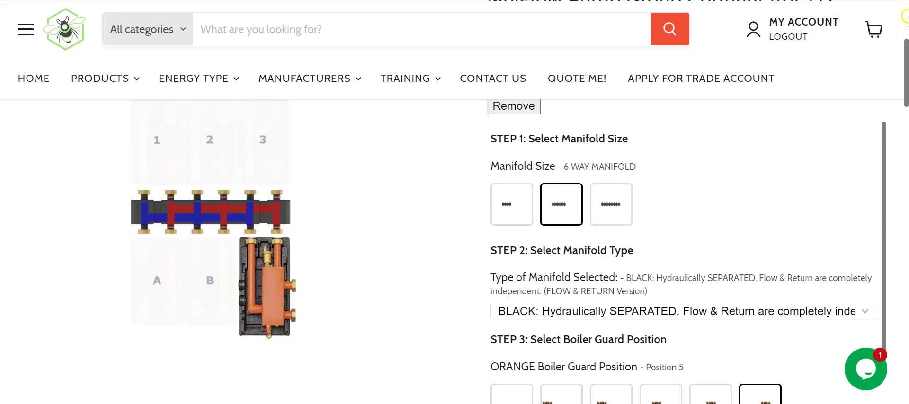
# Switch the manifold type to ORANGE: Hydraulically DECOUPLED
pyautogui.moveTo(905, 50); pyautogui.dragTo(905, 56)
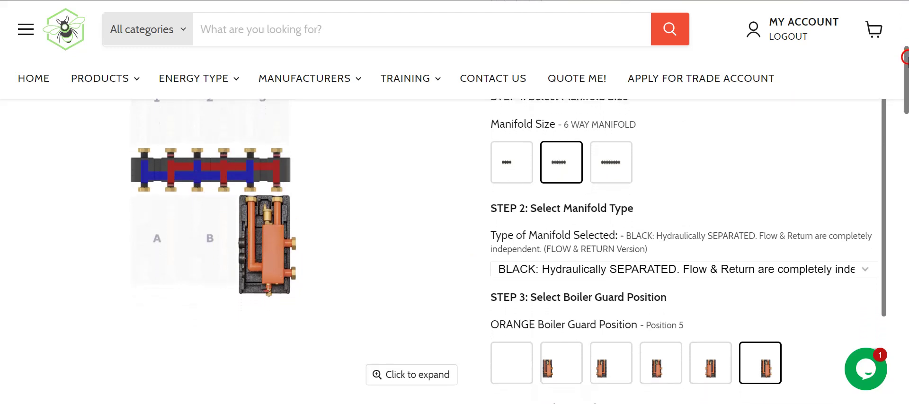
pyautogui.click(524, 268)
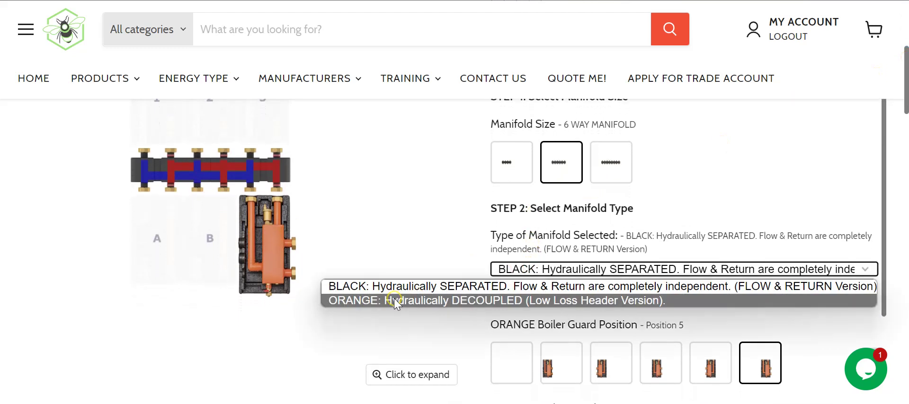
pyautogui.click(395, 301)
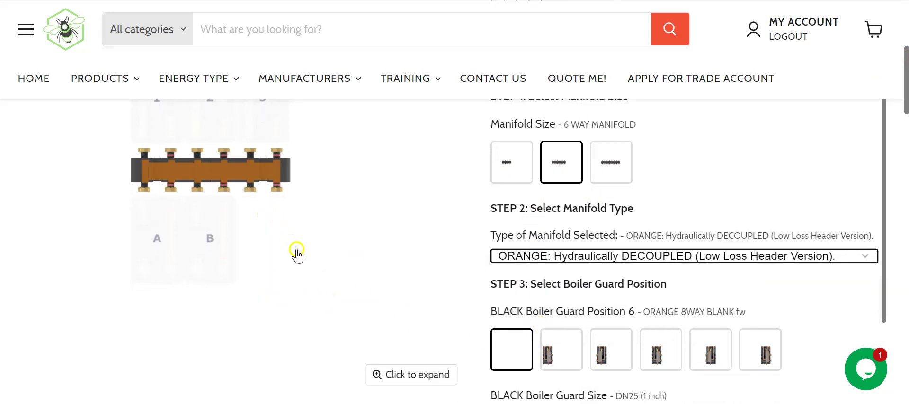
# Place the black DN25 (1 inch) boiler guard at Position 5, after trying Position 1
pyautogui.click(573, 358)
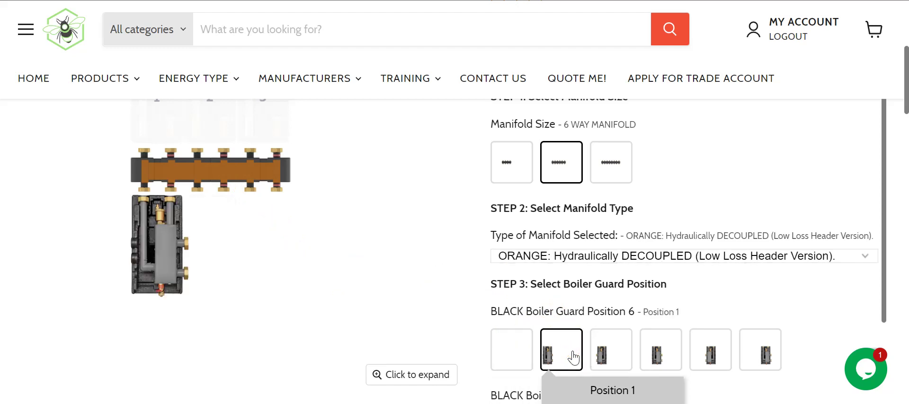
pyautogui.click(747, 348)
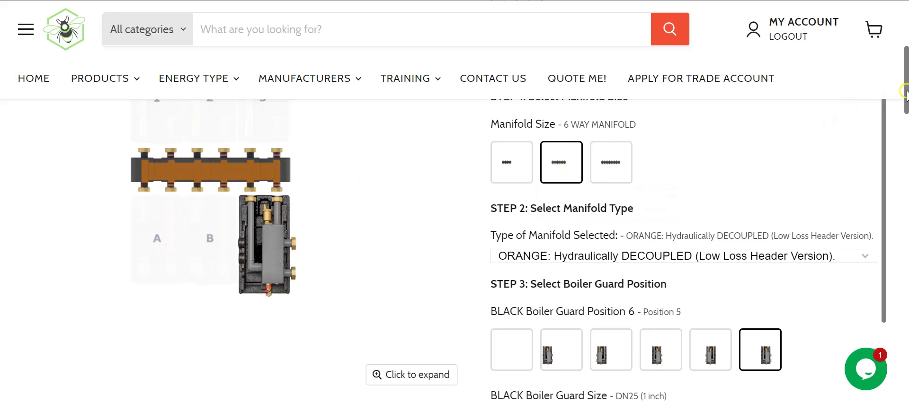
pyautogui.moveTo(905, 92); pyautogui.dragTo(904, 88)
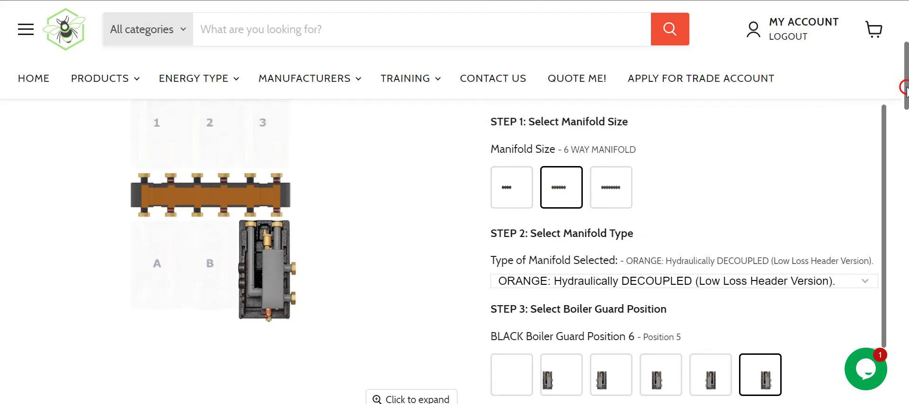
pyautogui.moveTo(905, 88); pyautogui.dragTo(904, 82)
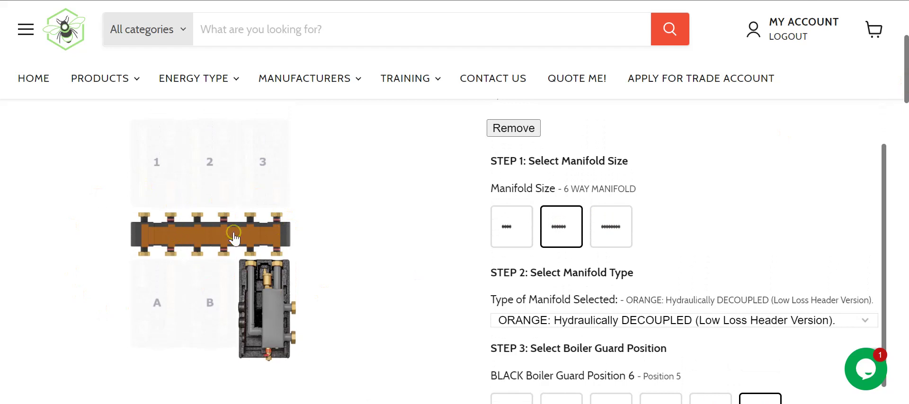
# Set the boiler guard position to the blank option
pyautogui.click(427, 188)
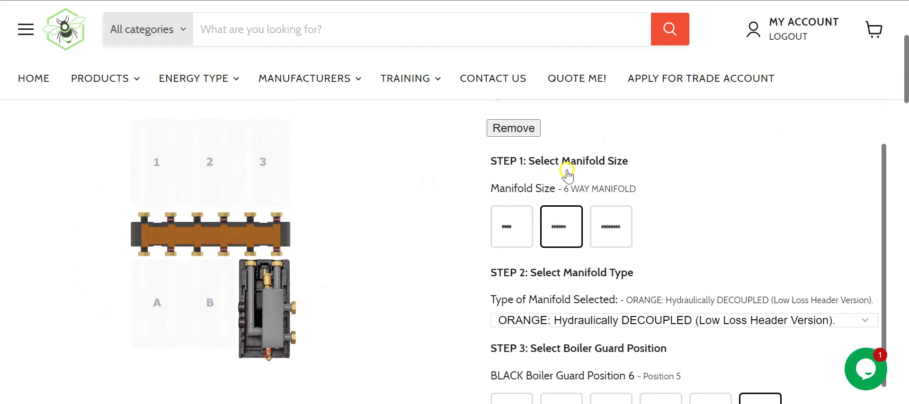
pyautogui.click(903, 84)
pyautogui.moveTo(903, 68); pyautogui.dragTo(905, 80)
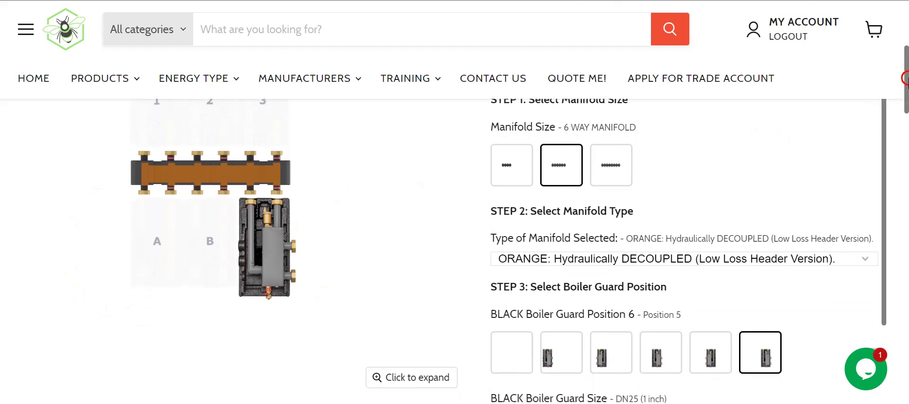
pyautogui.click(511, 349)
# Switch the manifold type back to BLACK: Hydraulically SEPARATED
pyautogui.click(507, 258)
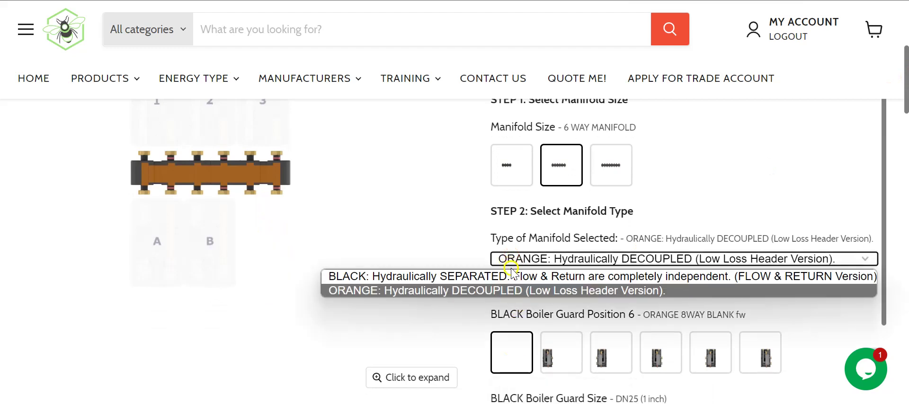
pyautogui.click(511, 274)
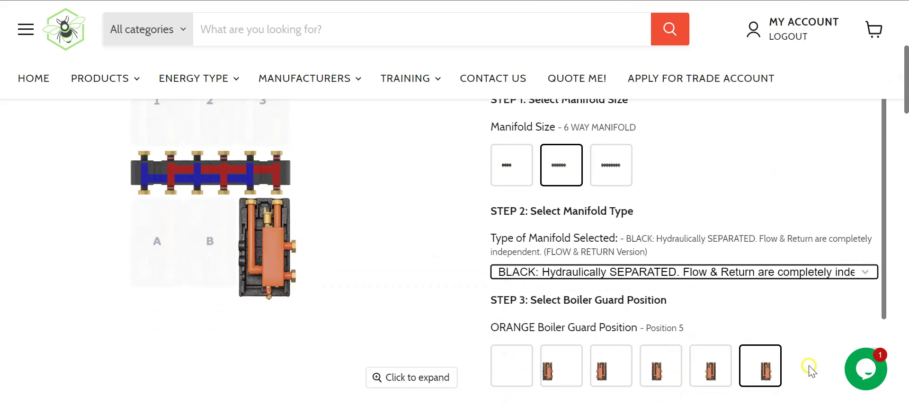
pyautogui.moveTo(884, 194); pyautogui.dragTo(892, 223)
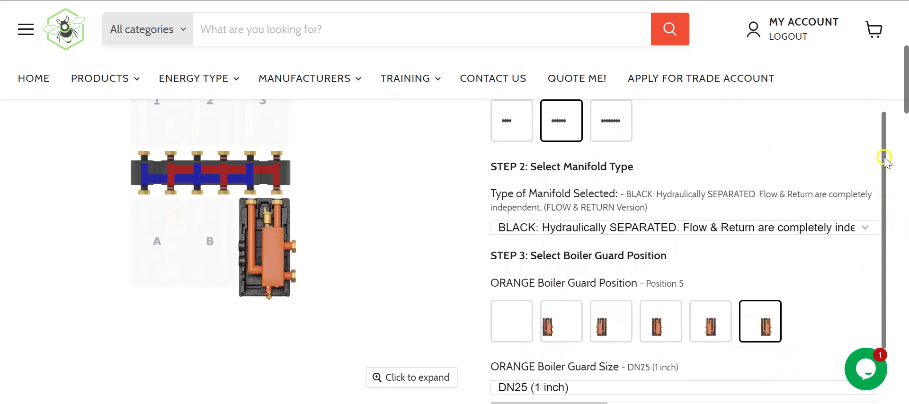
pyautogui.moveTo(884, 154); pyautogui.dragTo(890, 179)
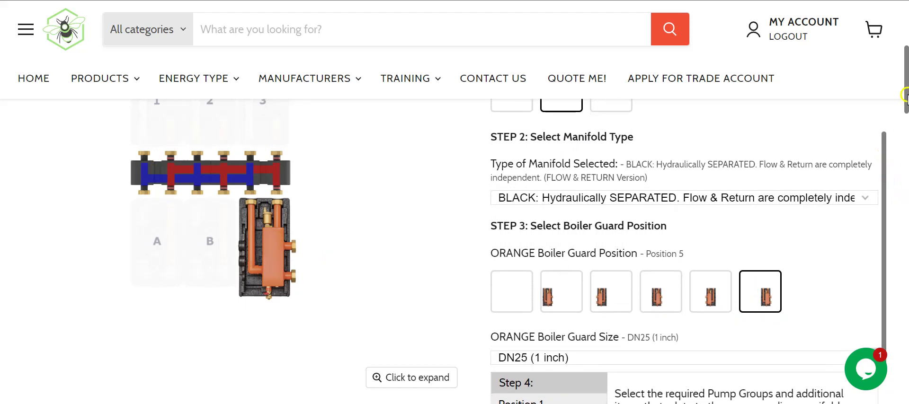
# Choose DN32 (1 1/4 inch) as the orange boiler guard size
pyautogui.moveTo(904, 85); pyautogui.dragTo(905, 88)
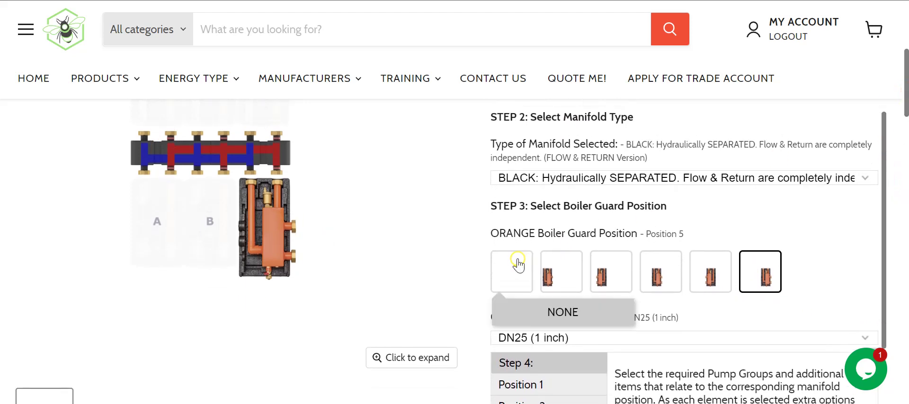
pyautogui.click(509, 338)
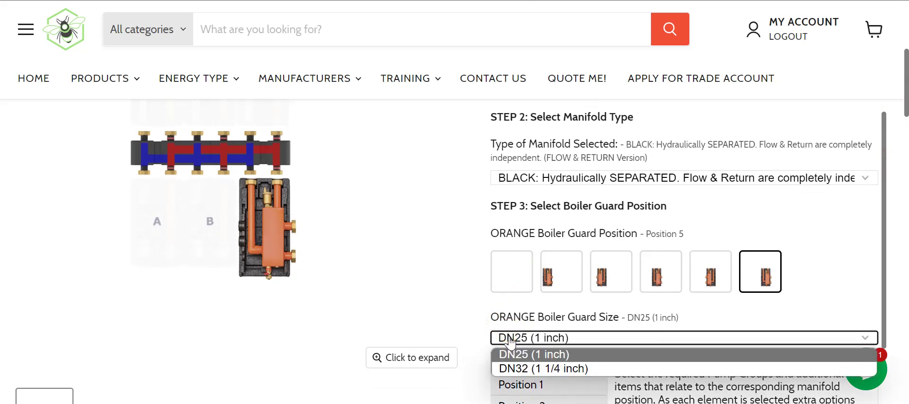
pyautogui.click(519, 368)
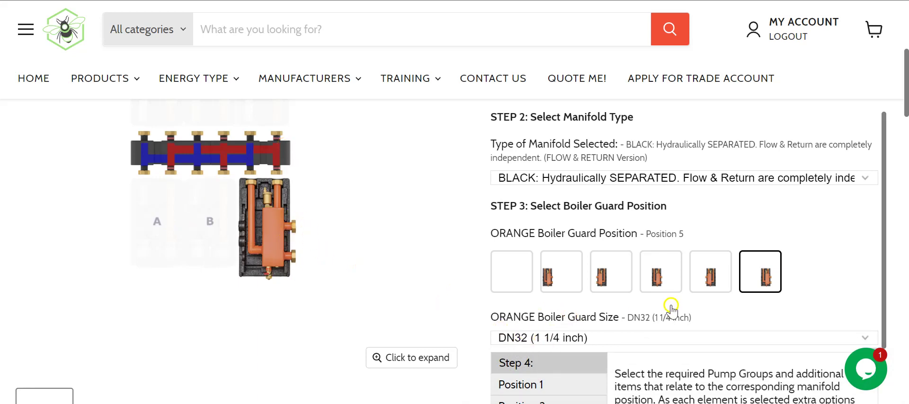
pyautogui.moveTo(883, 145); pyautogui.dragTo(899, 203)
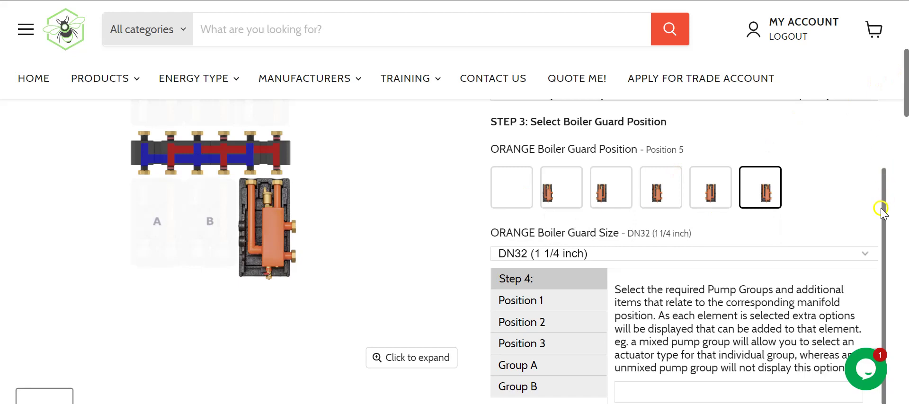
pyautogui.moveTo(883, 208); pyautogui.dragTo(899, 236)
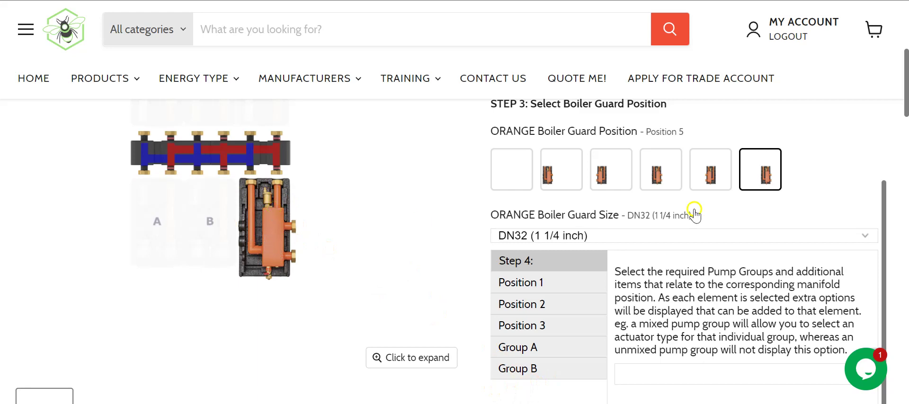
pyautogui.moveTo(904, 90); pyautogui.dragTo(905, 78)
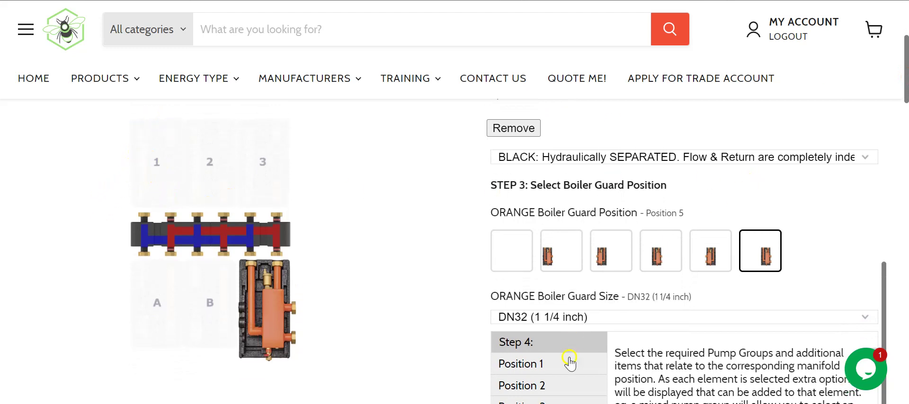
# Set Pump Group Type #1 at Position 1 to UNMIXED and check the preview
pyautogui.click(569, 364)
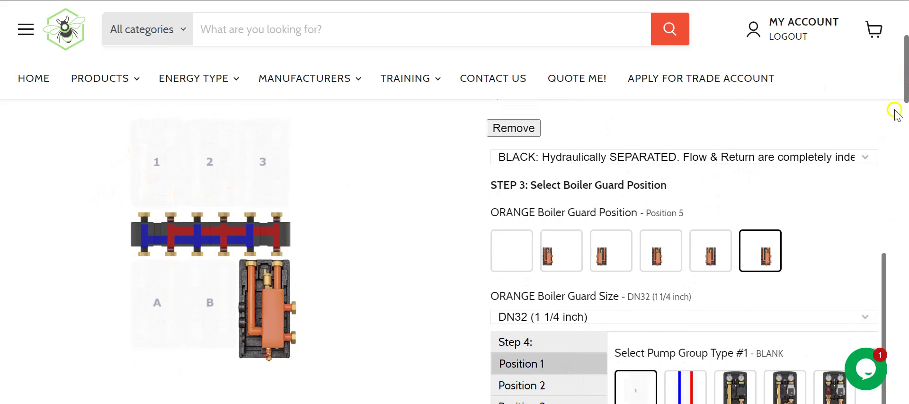
pyautogui.moveTo(903, 83); pyautogui.dragTo(904, 102)
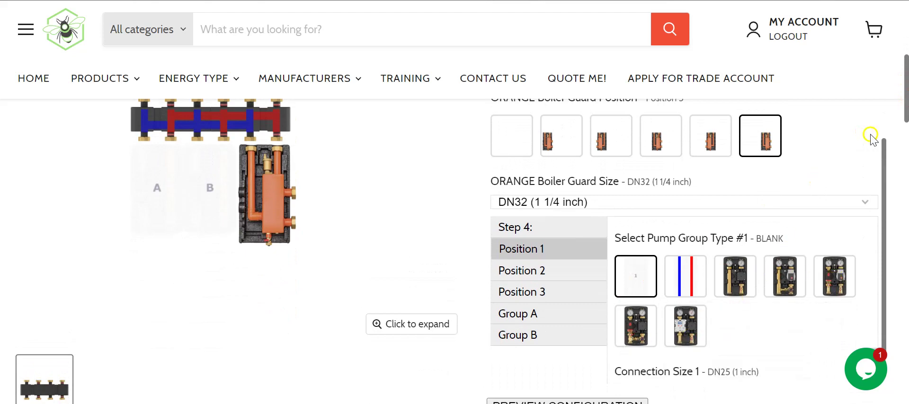
pyautogui.moveTo(904, 98); pyautogui.dragTo(903, 91)
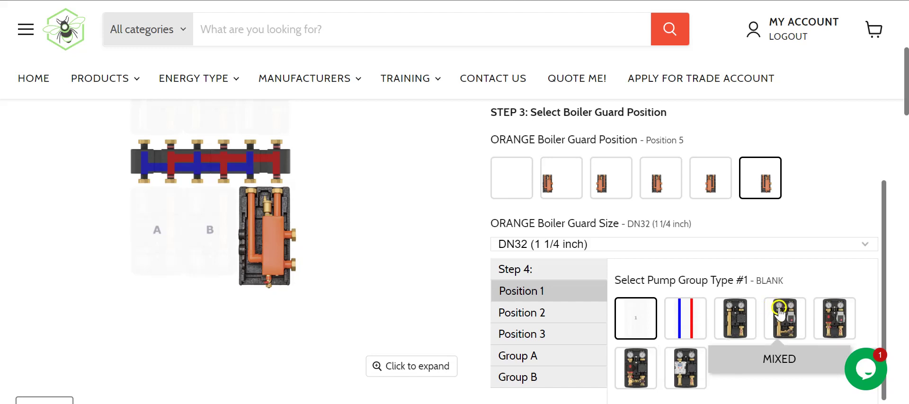
pyautogui.click(276, 152)
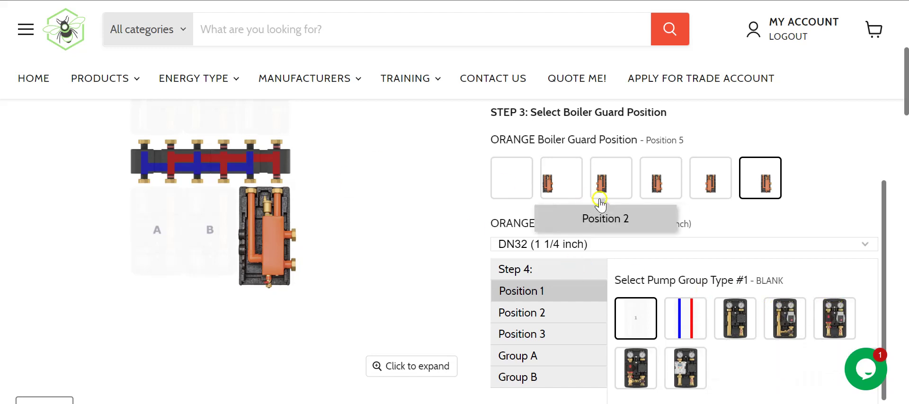
pyautogui.click(735, 317)
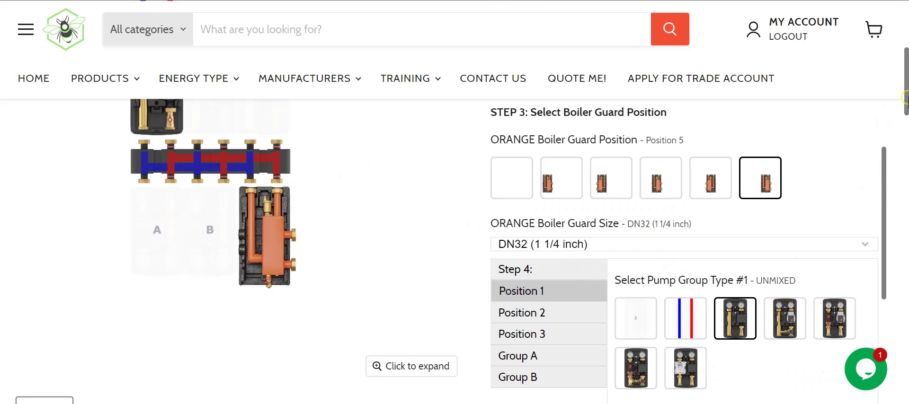
pyautogui.moveTo(905, 98); pyautogui.dragTo(905, 78)
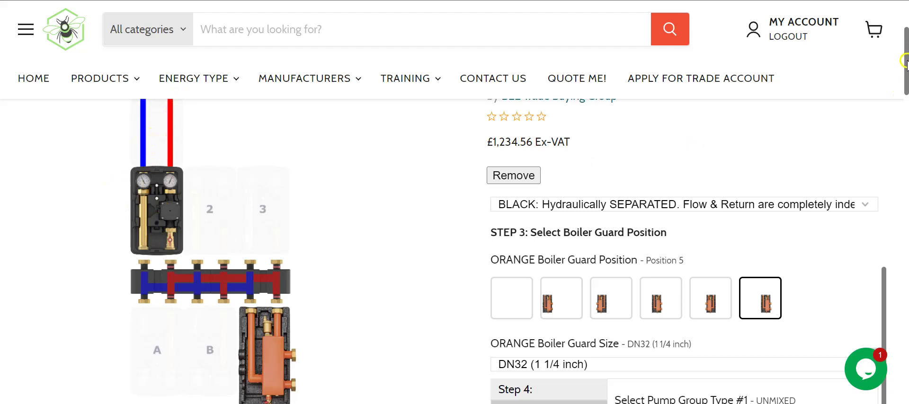
# Fit FILL & FLUSH VALVES with DN25 (1 inch) connection to Pump Group #1
pyautogui.moveTo(905, 61); pyautogui.dragTo(889, 148)
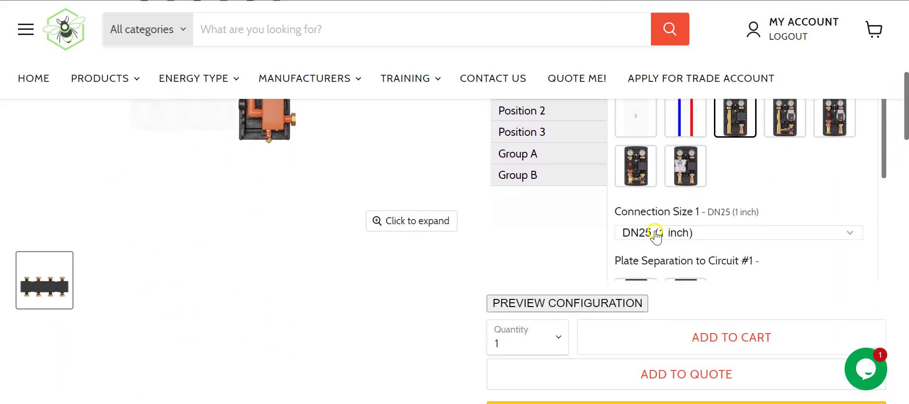
pyautogui.moveTo(885, 138); pyautogui.dragTo(899, 226)
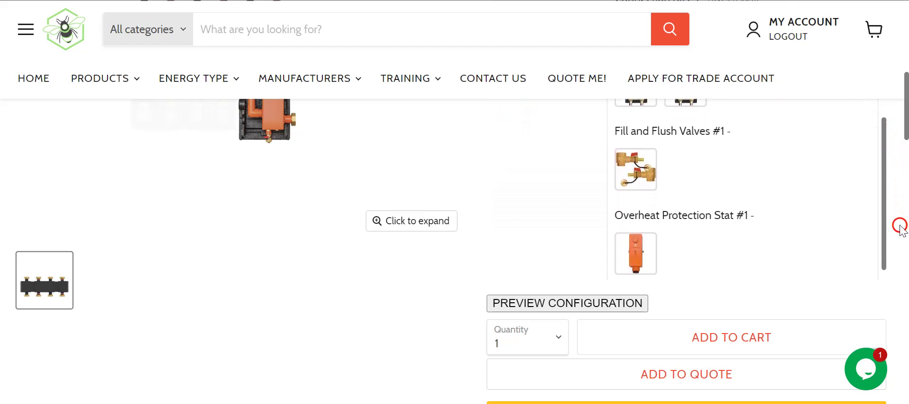
pyautogui.click(627, 168)
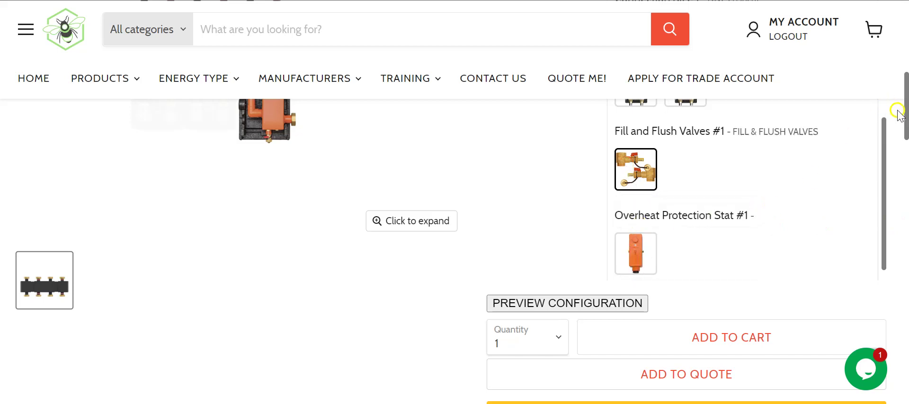
pyautogui.moveTo(903, 121); pyautogui.dragTo(904, 61)
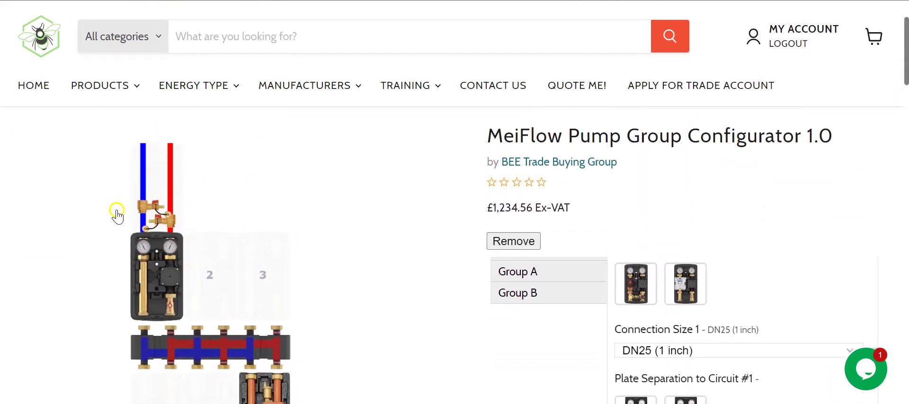
pyautogui.click(157, 219)
pyautogui.click(160, 218)
pyautogui.click(146, 241)
pyautogui.click(171, 244)
pyautogui.scroll(-2, 905, 53)
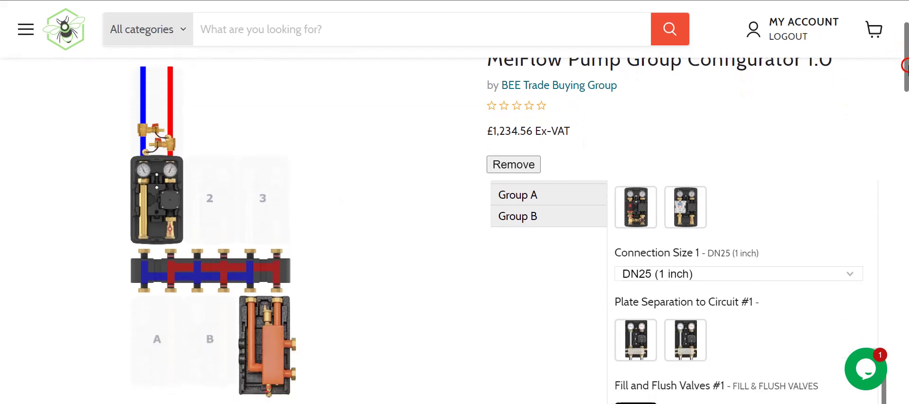
# Make manifold position 2 a MIXED pump group with a DN25 (1 inch) connection, then try selecting the MWR3 actuator
pyautogui.scroll(2, 905, 66)
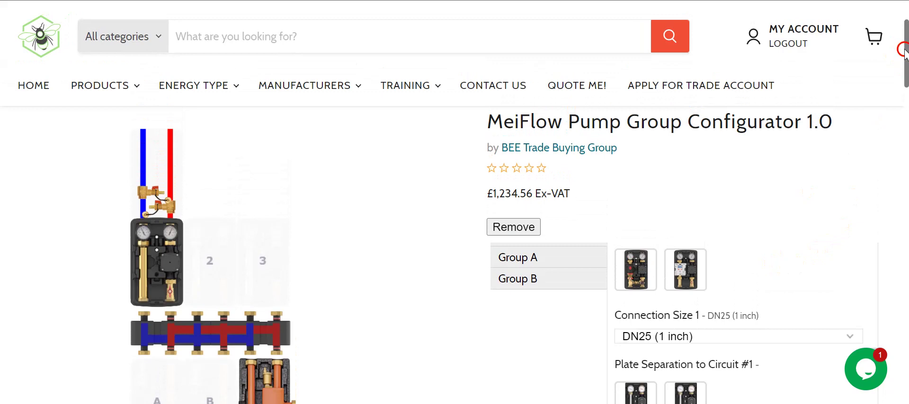
pyautogui.moveTo(905, 54); pyautogui.dragTo(906, 76)
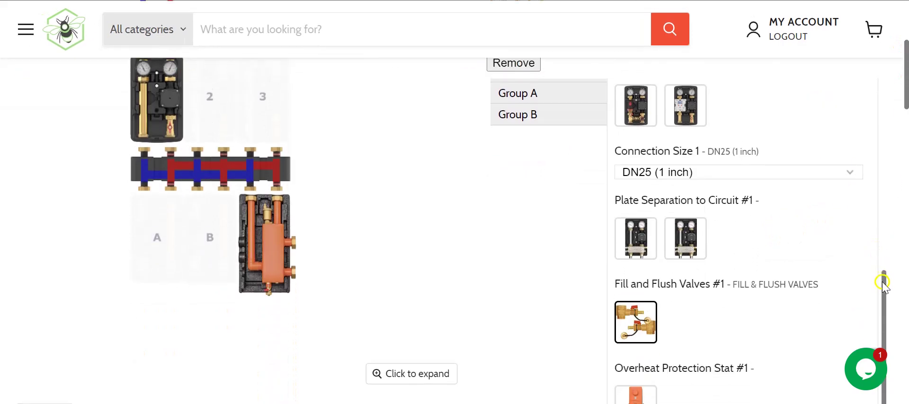
pyautogui.moveTo(879, 280); pyautogui.dragTo(895, 205)
pyautogui.click(525, 237)
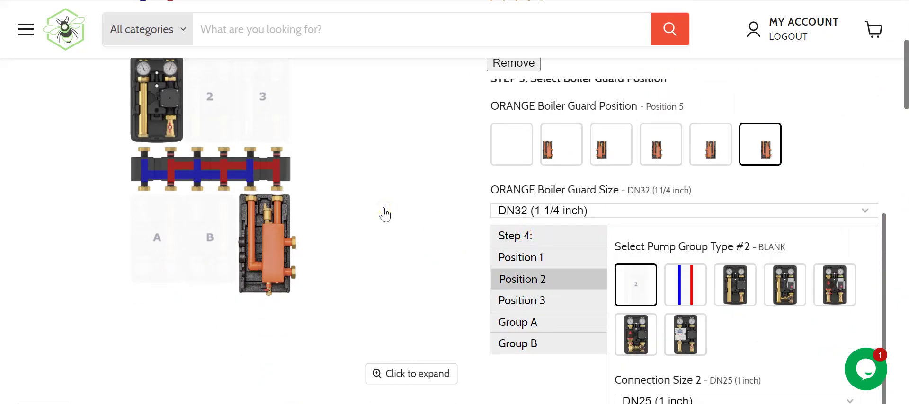
pyautogui.click(787, 292)
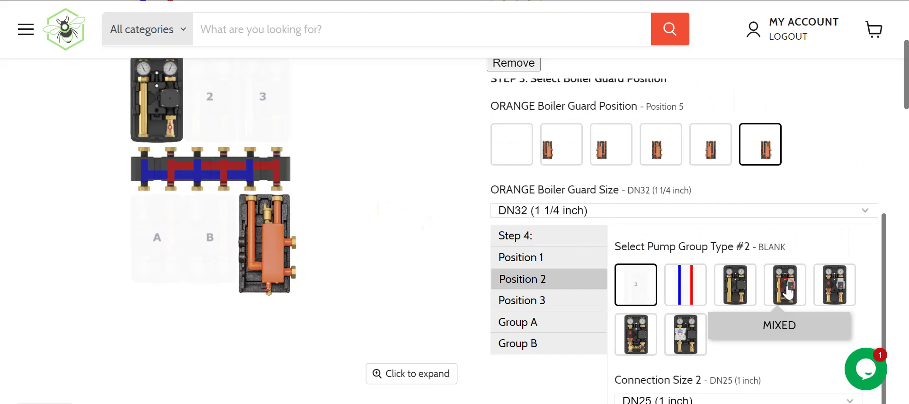
pyautogui.scroll(-1, 787, 292)
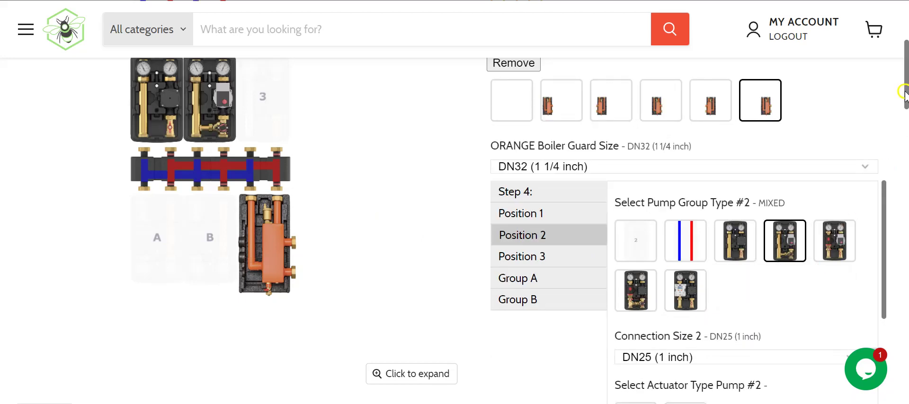
pyautogui.moveTo(904, 90); pyautogui.dragTo(902, 73)
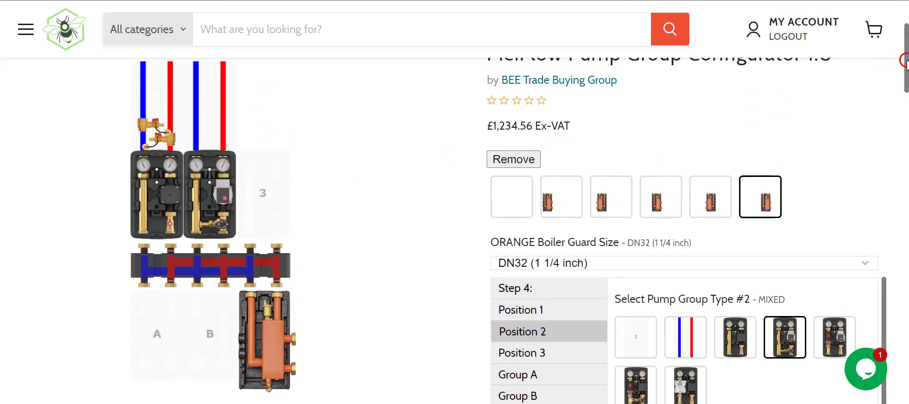
pyautogui.moveTo(905, 60); pyautogui.dragTo(905, 95)
pyautogui.moveTo(881, 148); pyautogui.dragTo(886, 173)
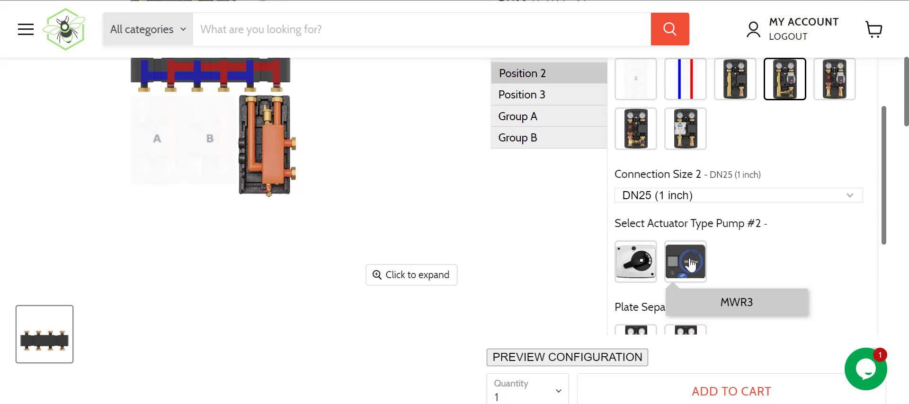
pyautogui.click(691, 265)
# Select the MWR3 actuator for pump group 2, retrying until it registers
pyautogui.click(678, 267)
pyautogui.click(680, 267)
pyautogui.click(680, 268)
pyautogui.click(673, 263)
pyautogui.click(674, 262)
pyautogui.click(674, 264)
pyautogui.scroll(-1, 885, 159)
pyautogui.moveTo(886, 161); pyautogui.dragTo(898, 148)
pyautogui.click(684, 277)
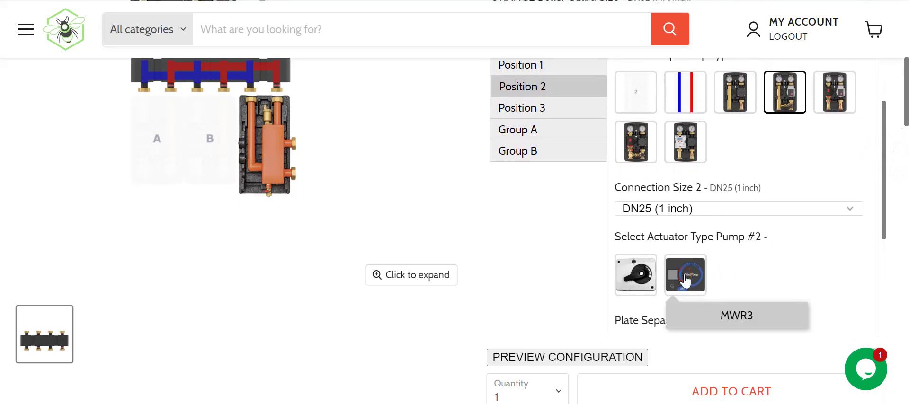
# Enlarge the configuration preview to check the MIXED group at position 2, then close it
pyautogui.moveTo(904, 116); pyautogui.dragTo(903, 88)
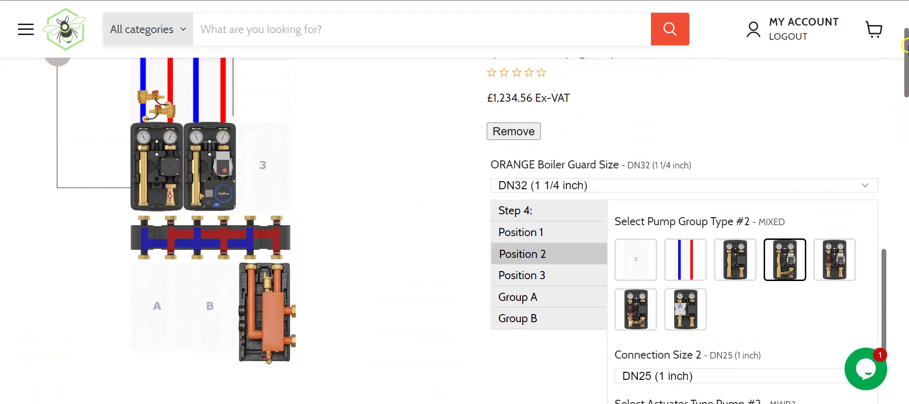
pyautogui.moveTo(904, 70); pyautogui.dragTo(904, 49)
pyautogui.rightClick(902, 49)
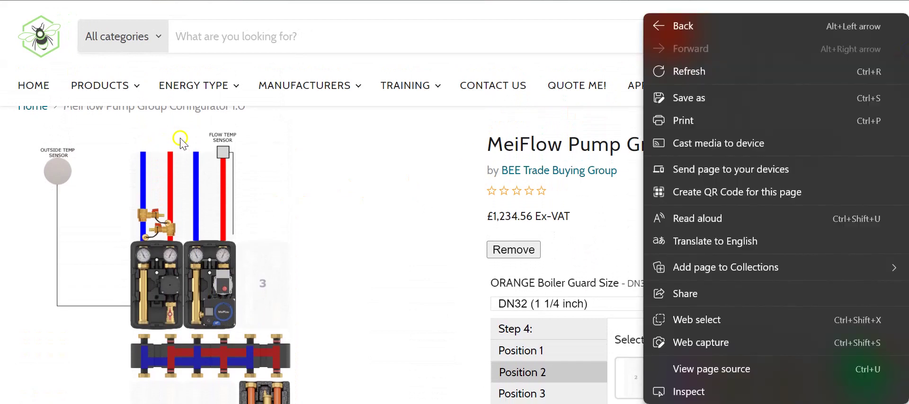
pyautogui.click(372, 146)
pyautogui.click(372, 146)
pyautogui.click(868, 35)
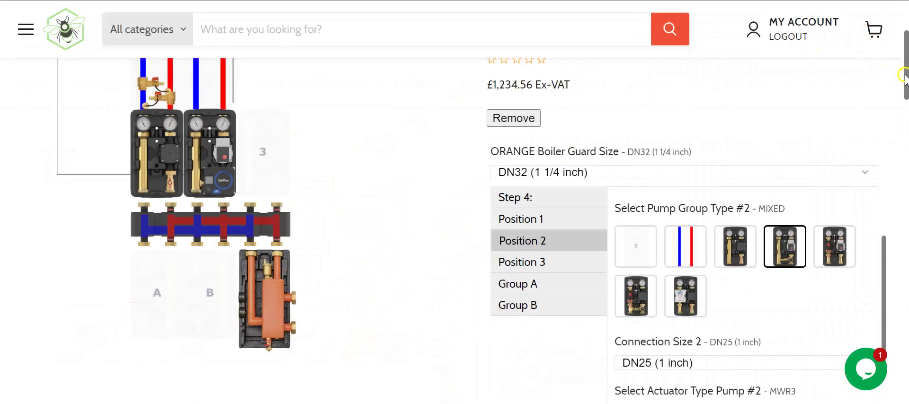
pyautogui.moveTo(902, 76); pyautogui.dragTo(903, 66)
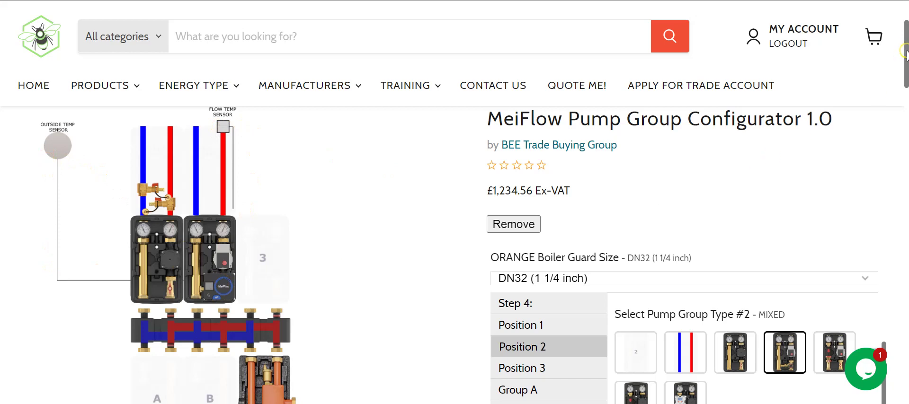
pyautogui.moveTo(905, 51); pyautogui.dragTo(904, 57)
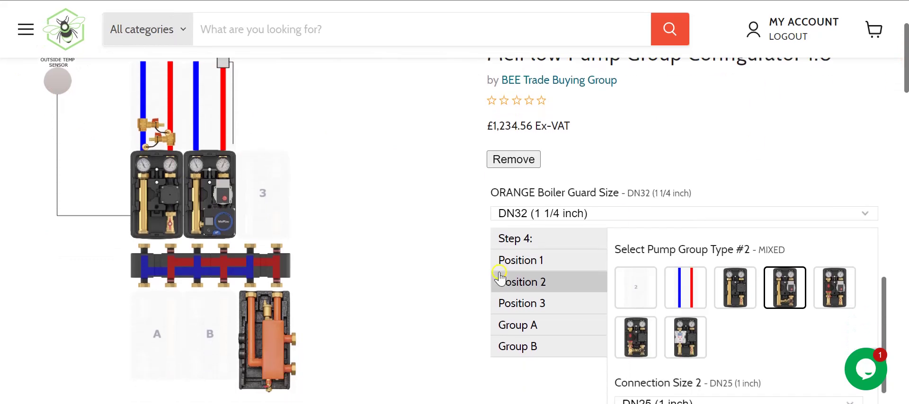
# Set position 3 to a MIXED pump group (DN25, 1 inch) with the MWR3 actuator
pyautogui.click(533, 303)
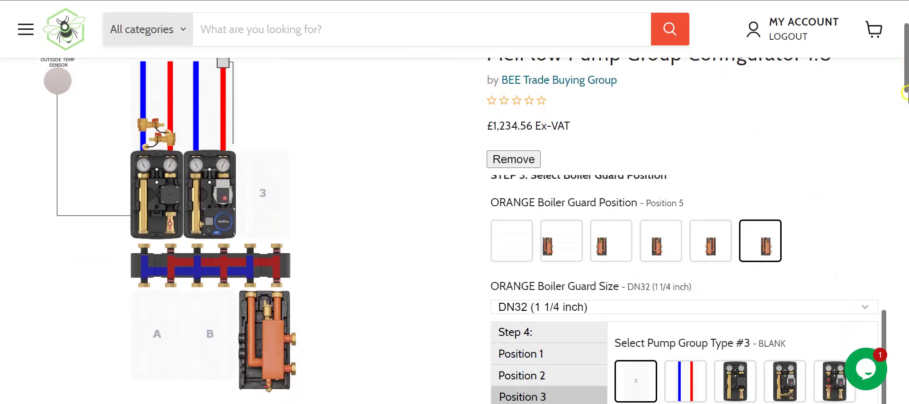
pyautogui.moveTo(905, 61); pyautogui.dragTo(904, 81)
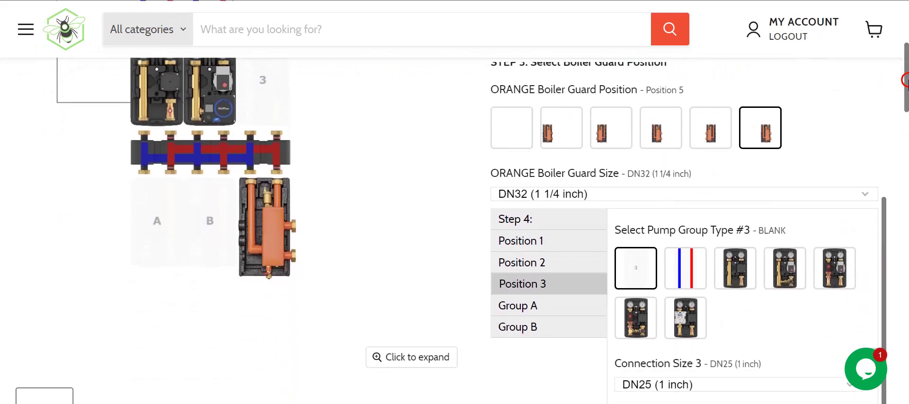
pyautogui.click(778, 267)
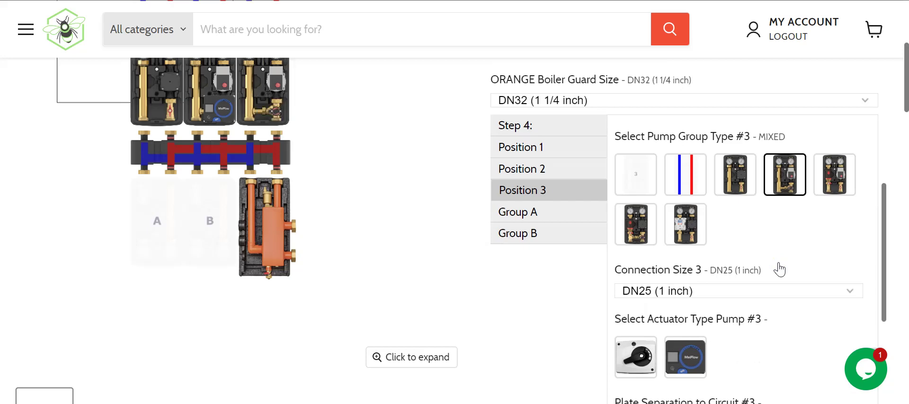
pyautogui.click(689, 356)
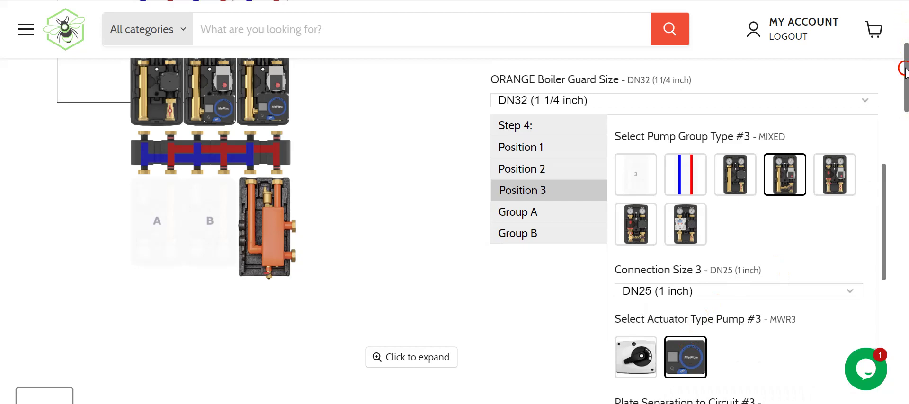
pyautogui.moveTo(905, 68); pyautogui.dragTo(904, 37)
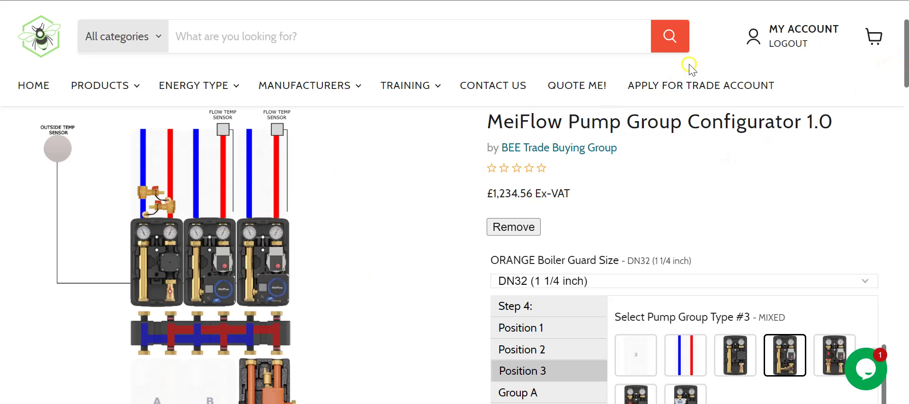
pyautogui.moveTo(905, 47); pyautogui.dragTo(904, 109)
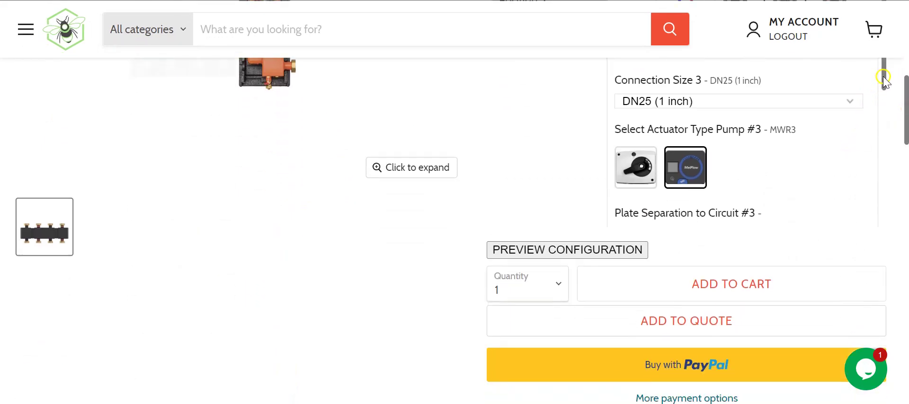
pyautogui.moveTo(883, 77); pyautogui.dragTo(886, 158)
pyautogui.click(635, 189)
pyautogui.click(634, 94)
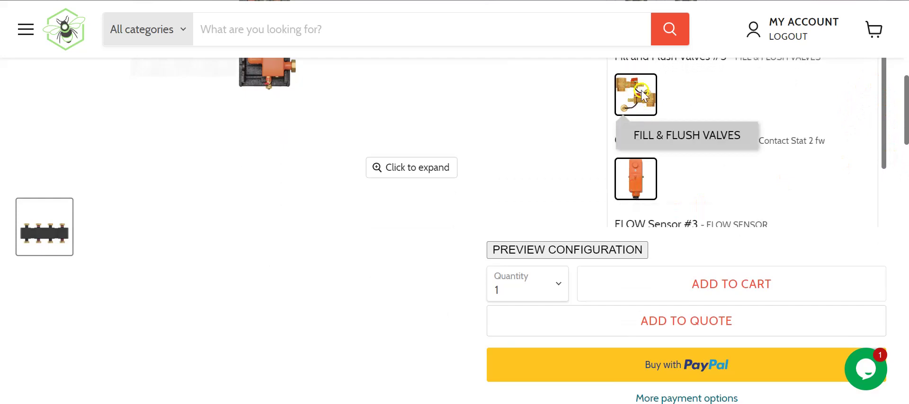
pyautogui.moveTo(905, 123); pyautogui.dragTo(905, 61)
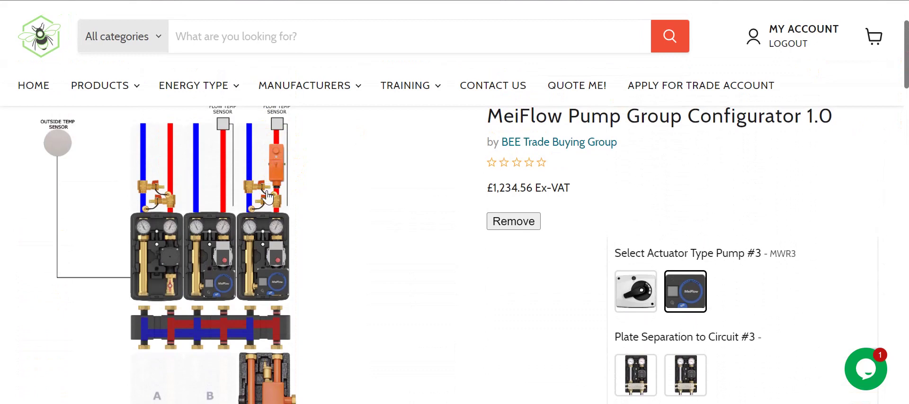
pyautogui.click(274, 152)
pyautogui.click(275, 161)
pyautogui.click(276, 258)
pyautogui.click(277, 155)
pyautogui.moveTo(905, 43); pyautogui.dragTo(905, 70)
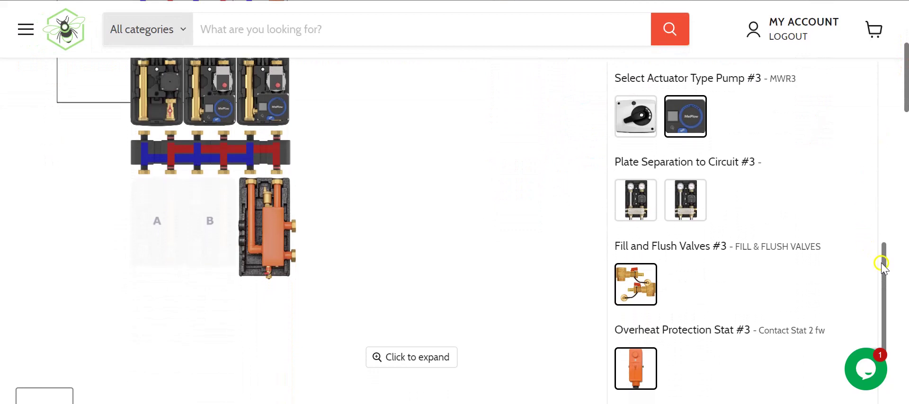
# Give pump group position 2 the FILL & FLUSH VALVES option
pyautogui.moveTo(883, 266); pyautogui.dragTo(883, 189)
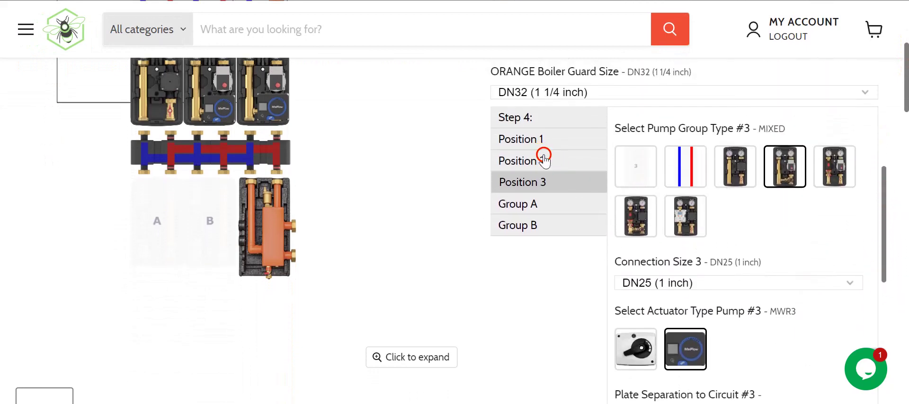
pyautogui.click(543, 159)
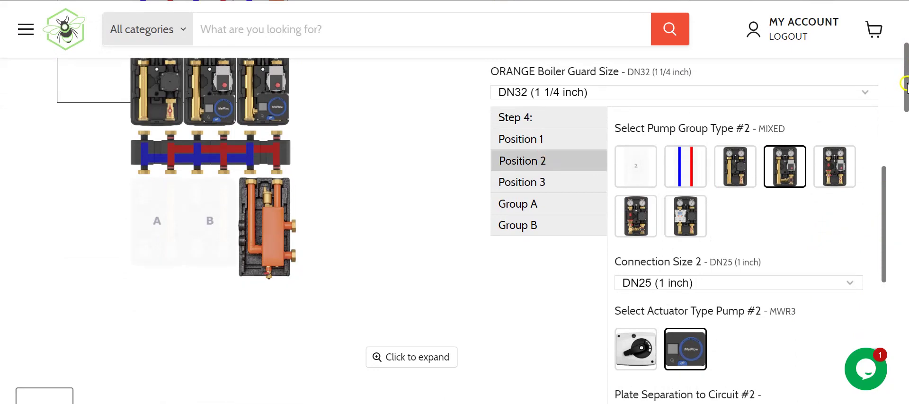
pyautogui.moveTo(904, 84); pyautogui.dragTo(886, 163)
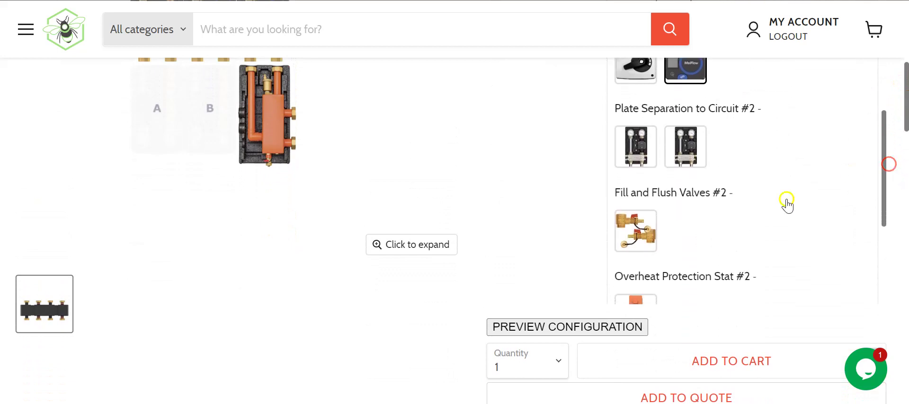
pyautogui.click(642, 226)
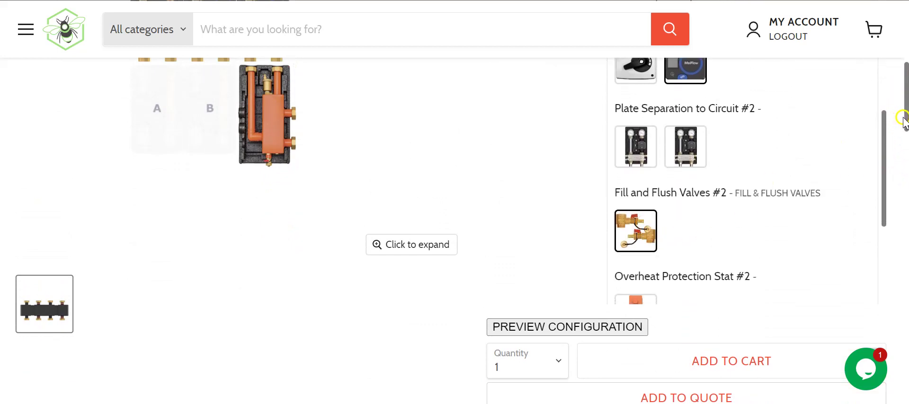
pyautogui.moveTo(904, 118); pyautogui.dragTo(904, 78)
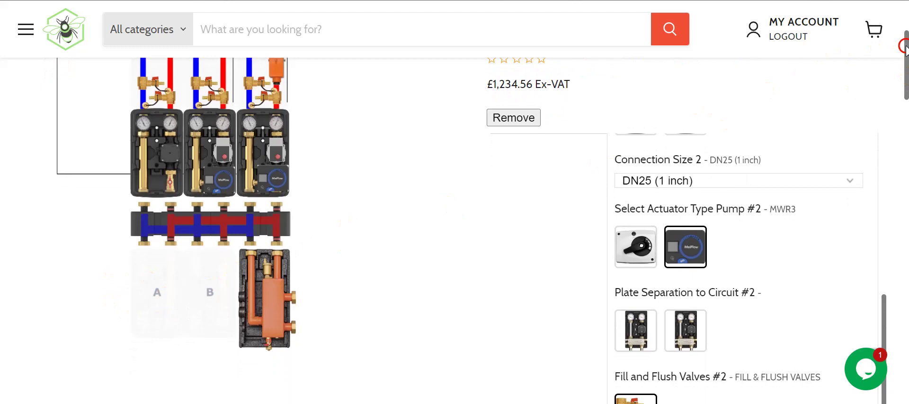
pyautogui.moveTo(905, 49); pyautogui.dragTo(905, 52)
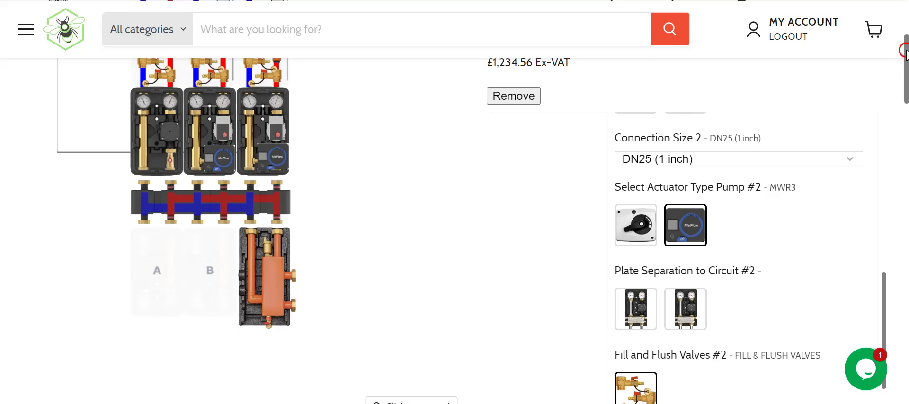
pyautogui.moveTo(905, 49)
pyautogui.mouseDown()
pyautogui.moveTo(905, 58)
pyautogui.moveTo(905, 38)
pyautogui.mouseUp()
pyautogui.scroll(-3, 894, 189)
pyautogui.moveTo(892, 220); pyautogui.dragTo(882, 256)
pyautogui.scroll(2, 885, 229)
pyautogui.scroll(3, 885, 229)
# Make Group A below the manifold a MIXED pump group with DN25 connection
pyautogui.click(554, 373)
pyautogui.click(531, 238)
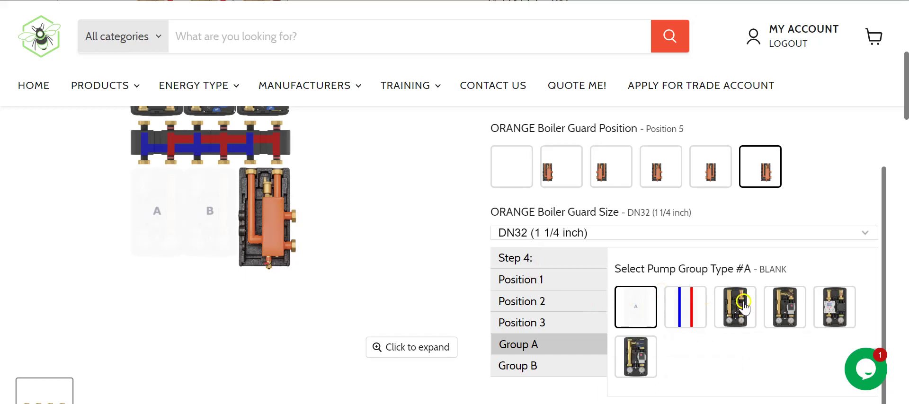
pyautogui.click(782, 312)
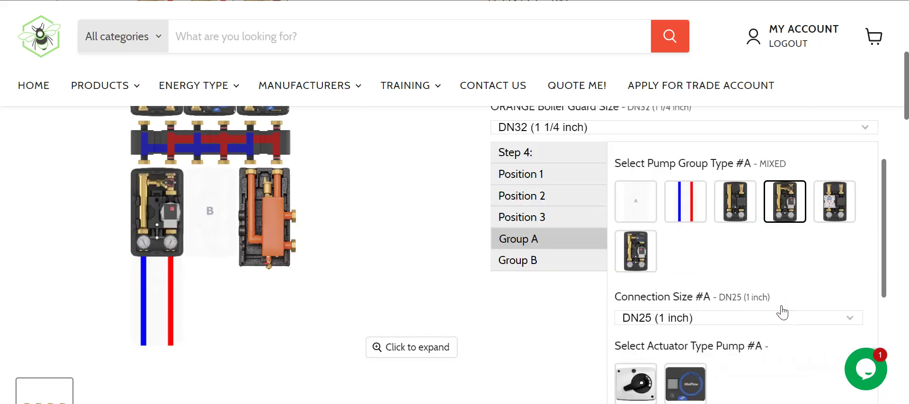
pyautogui.click(161, 185)
pyautogui.click(900, 87)
# Click through the configuration preview area on the left of the page
pyautogui.scroll(1, 904, 88)
pyautogui.click(187, 225)
pyautogui.click(165, 201)
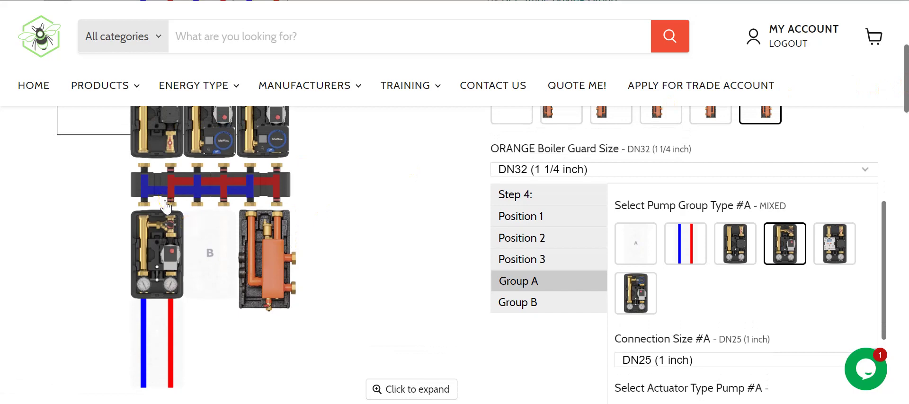
pyautogui.click(143, 251)
pyautogui.click(166, 240)
pyautogui.click(171, 206)
pyautogui.moveTo(904, 79)
pyautogui.mouseDown()
pyautogui.moveTo(905, 99)
pyautogui.moveTo(905, 91)
pyautogui.mouseUp()
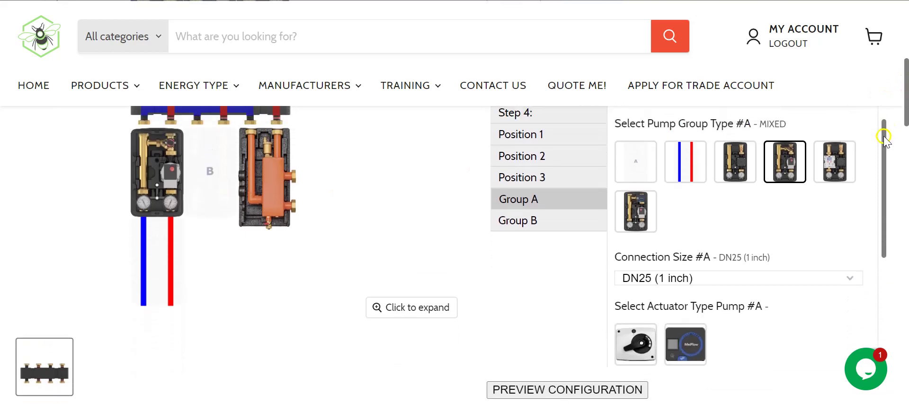
pyautogui.moveTo(883, 133); pyautogui.dragTo(888, 193)
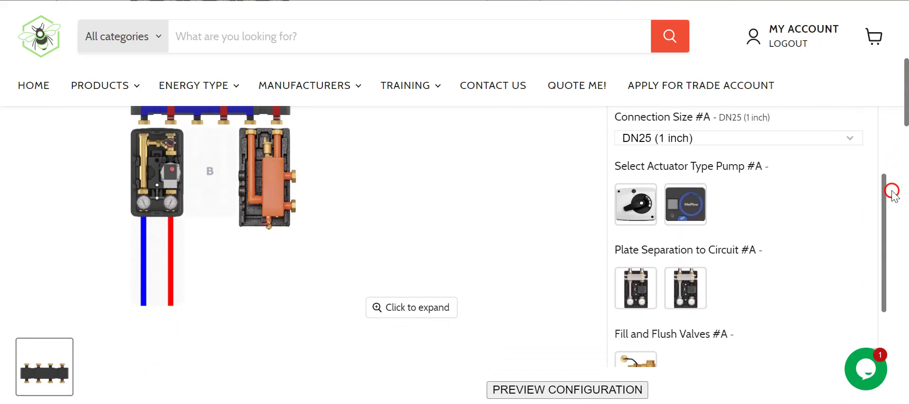
# Fit Group A with the 20x Plate Version separation and the MWR3 actuator
pyautogui.click(635, 289)
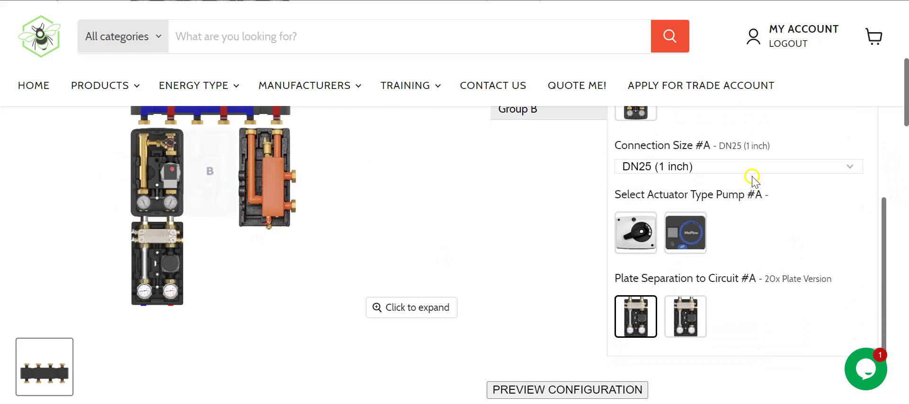
pyautogui.click(690, 230)
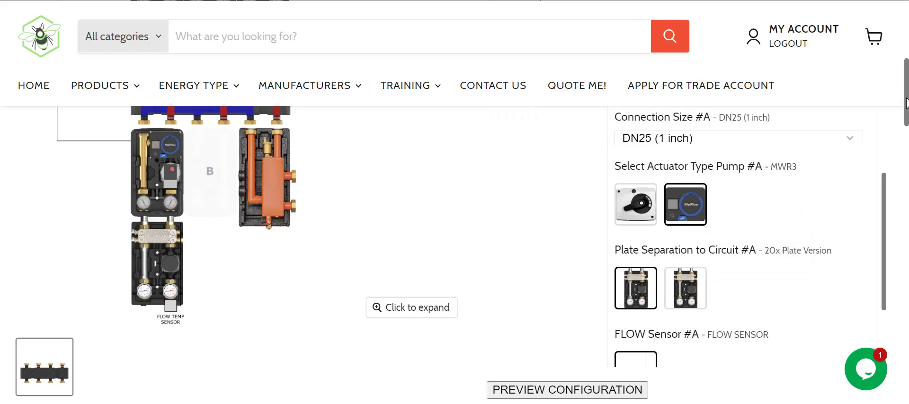
pyautogui.moveTo(905, 98)
pyautogui.mouseDown()
pyautogui.moveTo(905, 71)
pyautogui.moveTo(905, 89)
pyautogui.mouseUp()
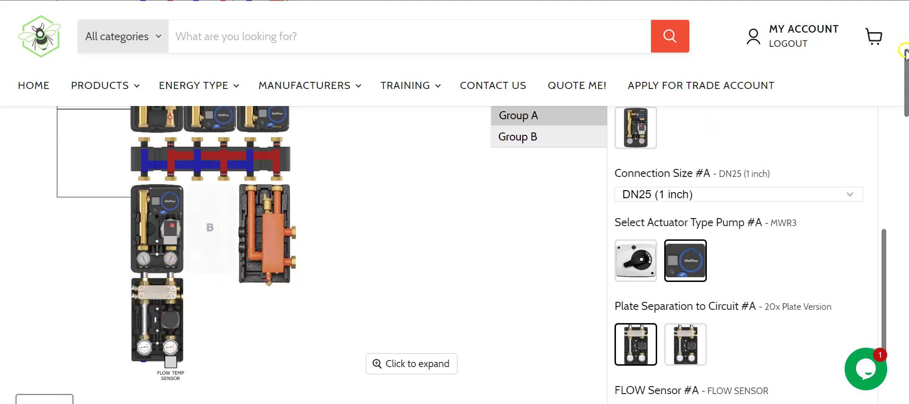
pyautogui.scroll(-1, 904, 64)
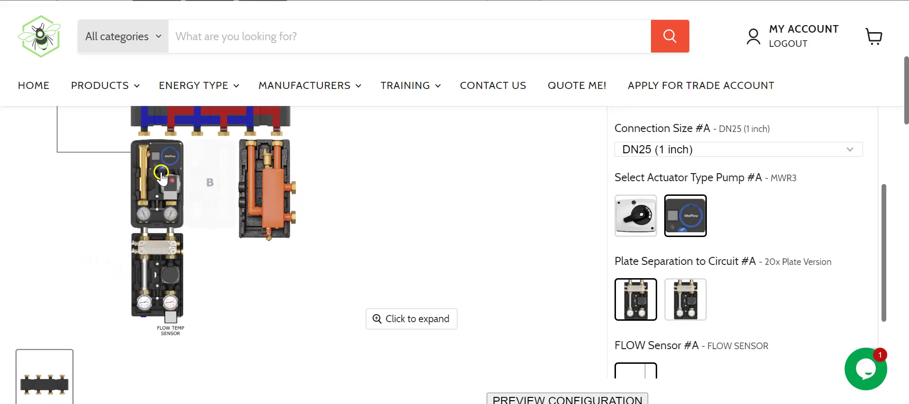
pyautogui.click(294, 224)
pyautogui.click(738, 186)
pyautogui.scroll(2, 904, 93)
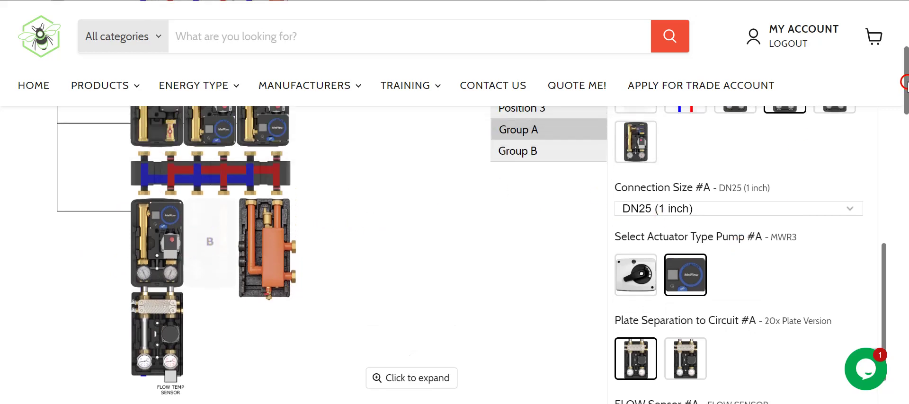
# Deselect the BLANK thumbnail in Group B so that slot stays unset
pyautogui.click(531, 171)
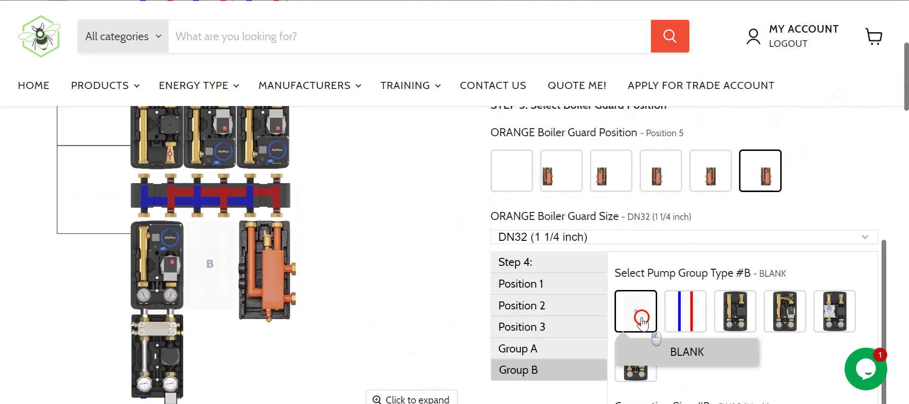
pyautogui.click(641, 322)
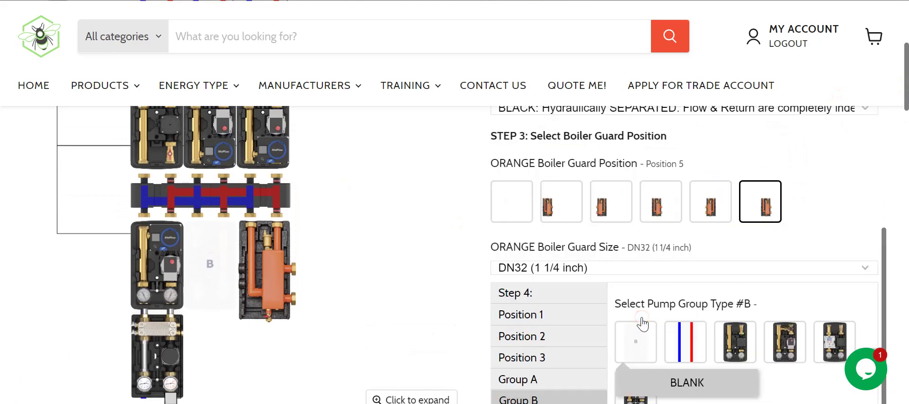
pyautogui.click(213, 255)
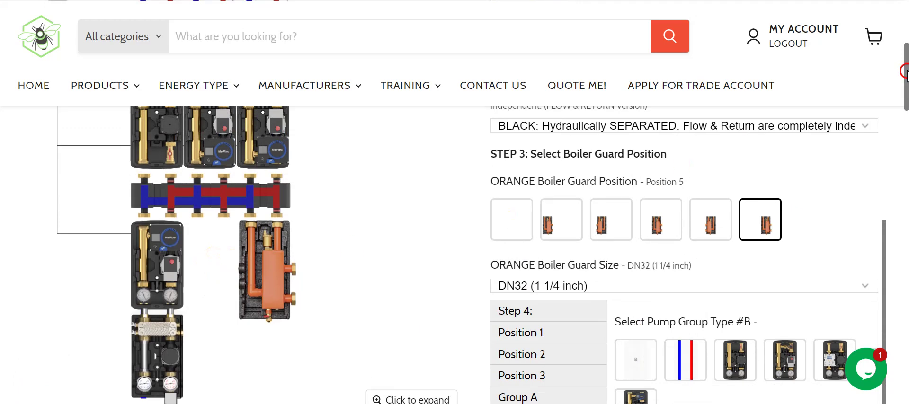
pyautogui.moveTo(904, 71); pyautogui.dragTo(905, 97)
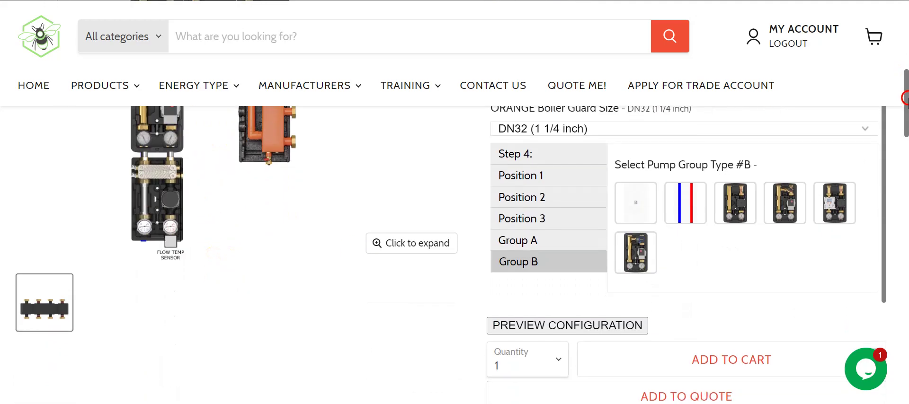
pyautogui.click(541, 323)
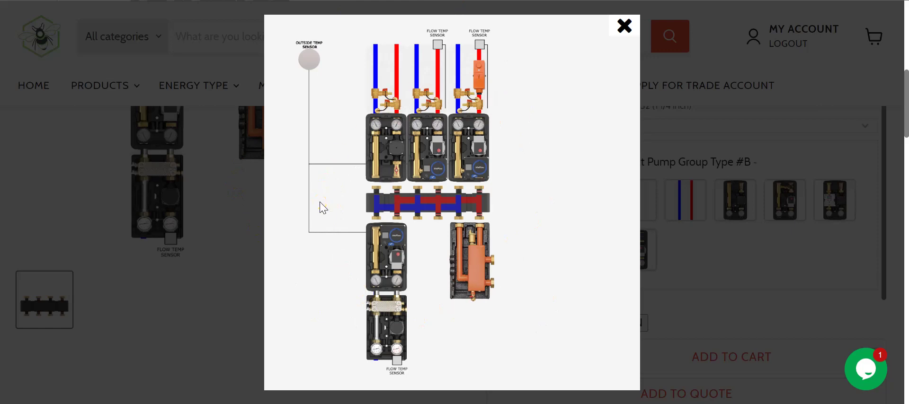
pyautogui.click(625, 27)
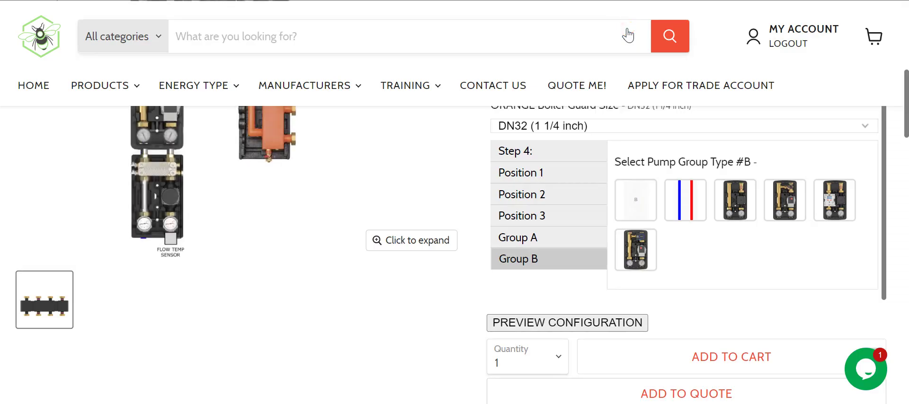
pyautogui.moveTo(904, 110); pyautogui.dragTo(904, 65)
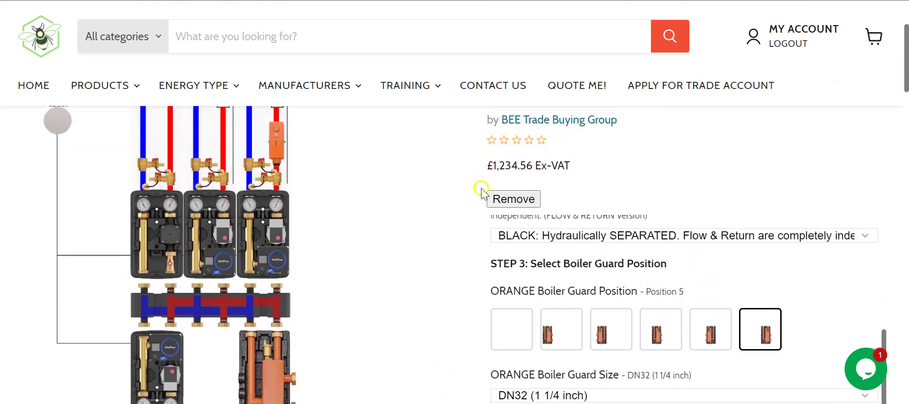
# Clear the previously chosen boiler guard position in the manifold options
pyautogui.click(515, 204)
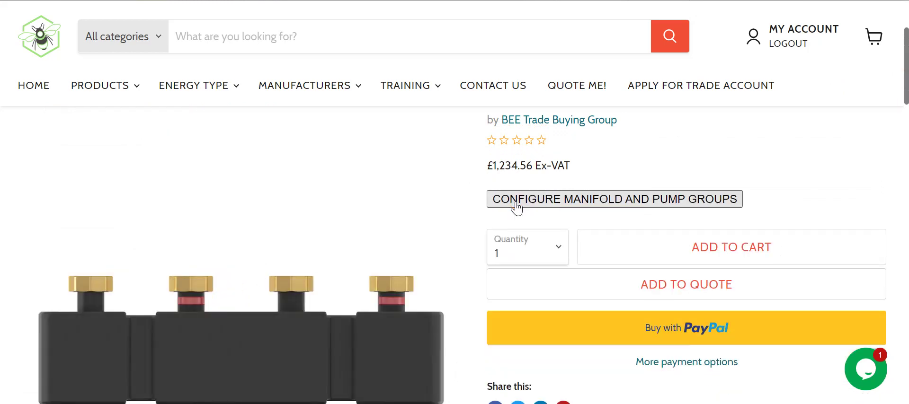
pyautogui.click(540, 194)
pyautogui.click(540, 196)
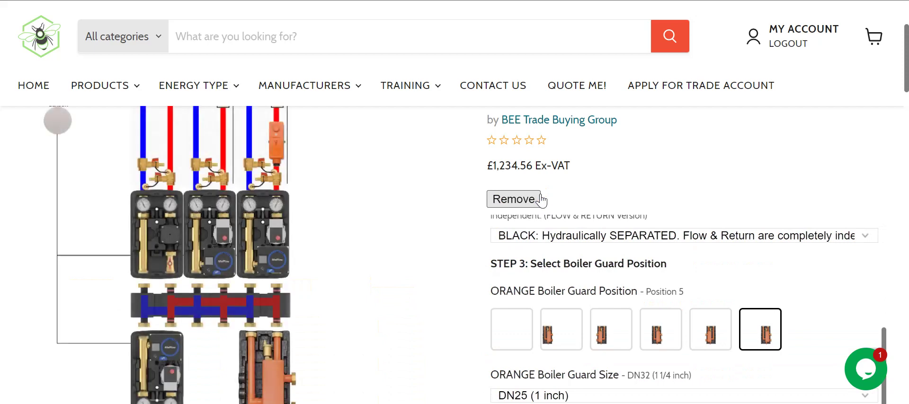
pyautogui.moveTo(203, 85)
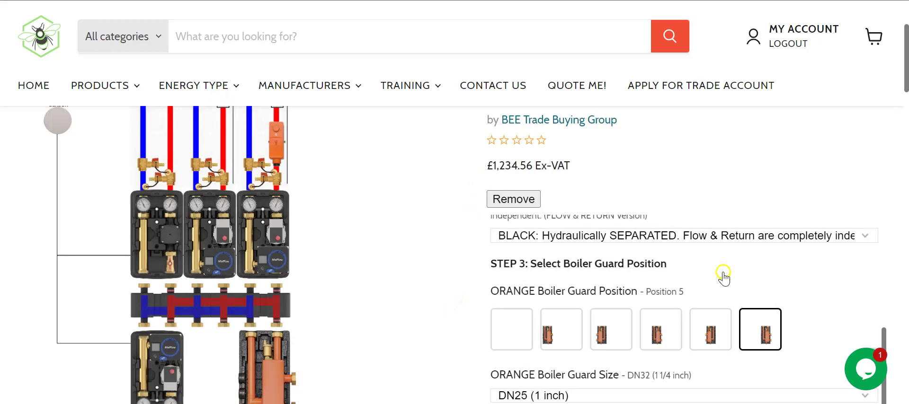
pyautogui.click(750, 334)
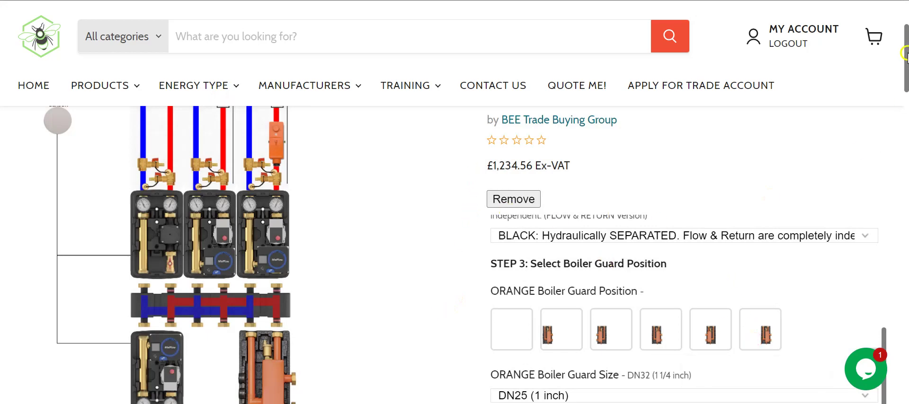
pyautogui.moveTo(904, 54); pyautogui.dragTo(905, 32)
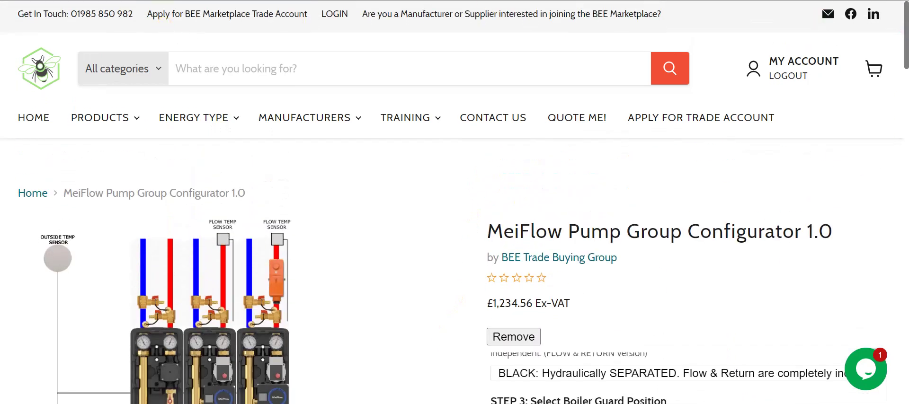
# Reload the page with F5 and start a new manifold and pump group configuration
pyautogui.press('F5')
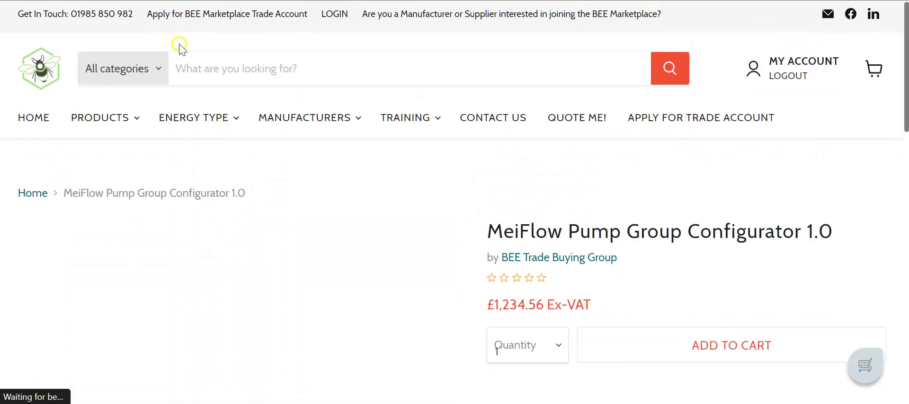
pyautogui.click(574, 341)
pyautogui.moveTo(904, 46); pyautogui.dragTo(904, 73)
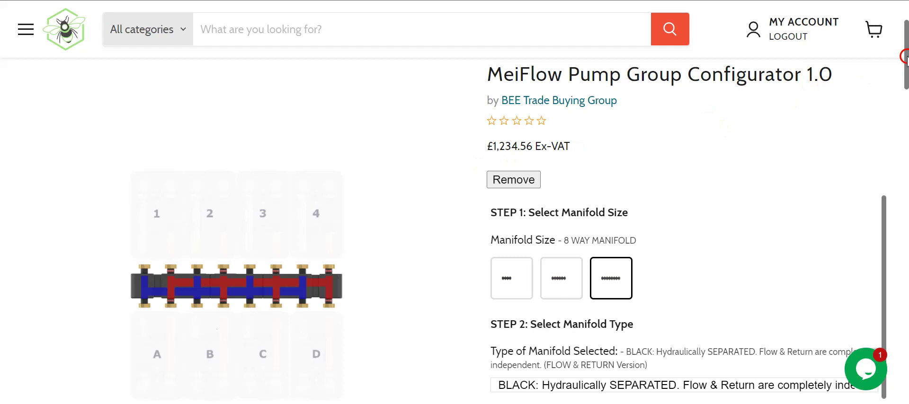
# Choose a 4-way manifold of the ORANGE: Hydraulically DECOUPLED type
pyautogui.moveTo(905, 57); pyautogui.dragTo(904, 62)
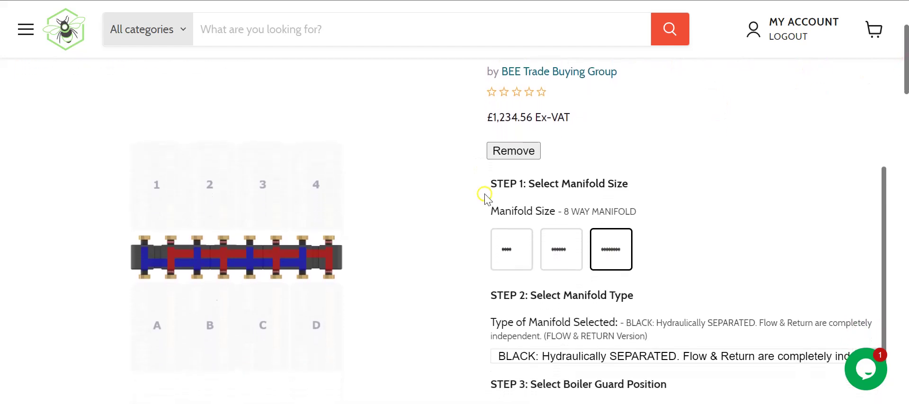
pyautogui.click(508, 252)
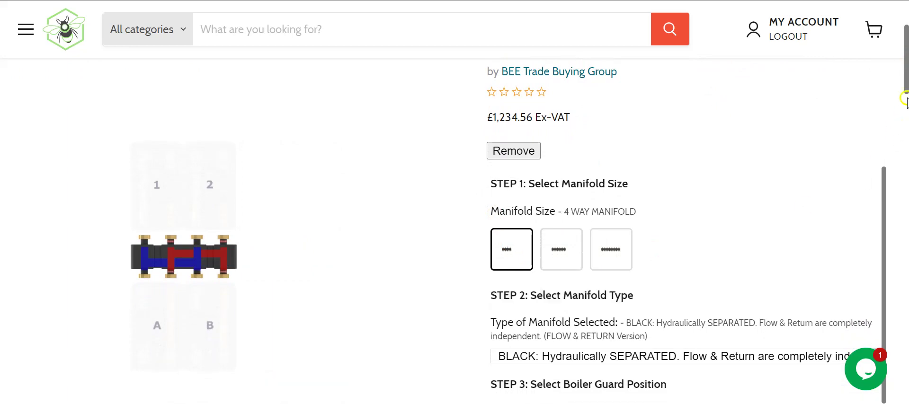
pyautogui.click(905, 69)
pyautogui.moveTo(905, 69); pyautogui.dragTo(905, 78)
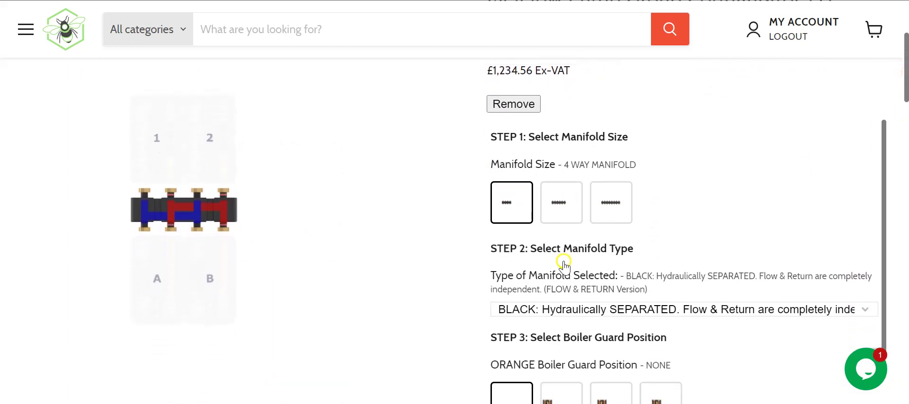
pyautogui.click(562, 309)
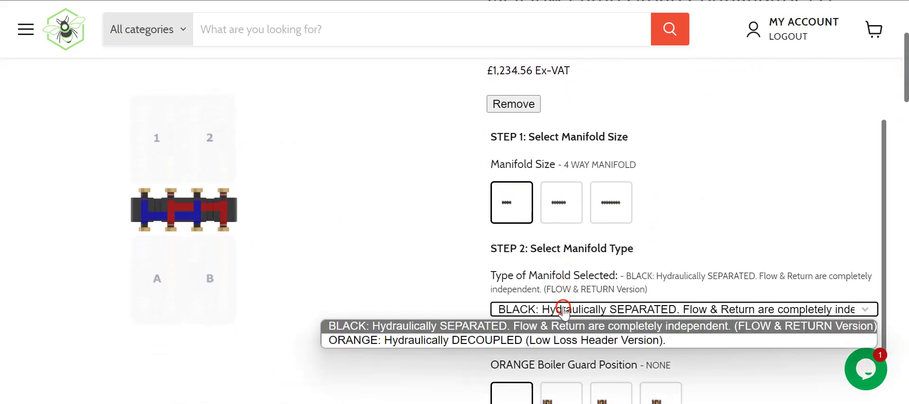
pyautogui.click(495, 339)
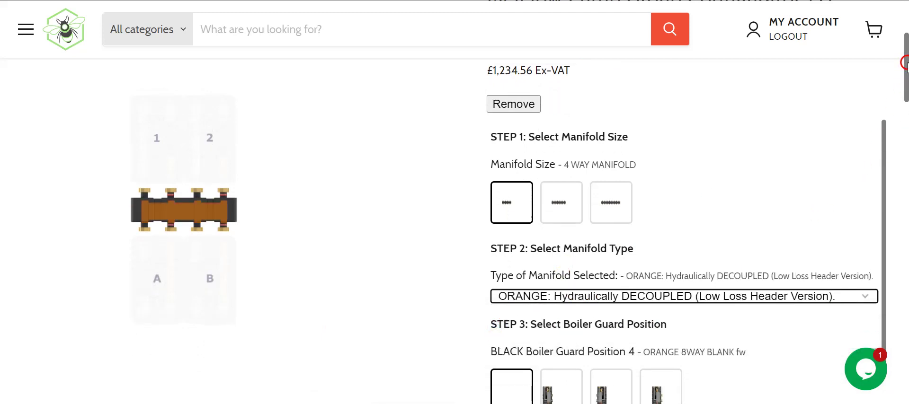
pyautogui.moveTo(905, 63); pyautogui.dragTo(904, 68)
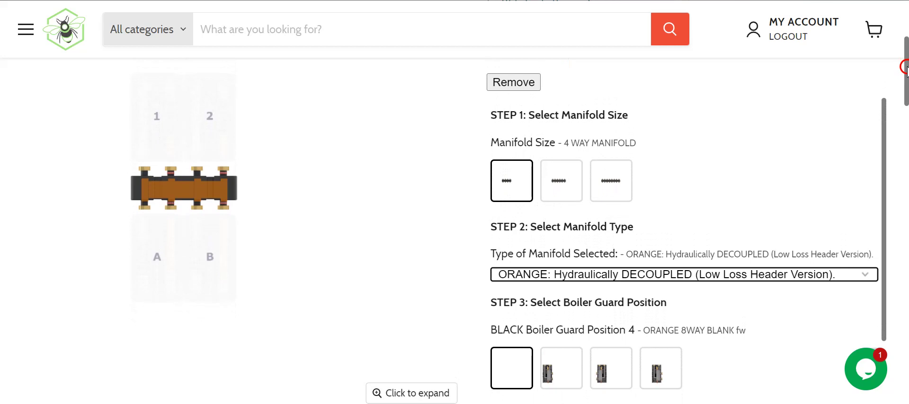
pyautogui.moveTo(905, 66)
pyautogui.mouseDown()
pyautogui.moveTo(905, 82)
pyautogui.moveTo(905, 67)
pyautogui.mouseUp()
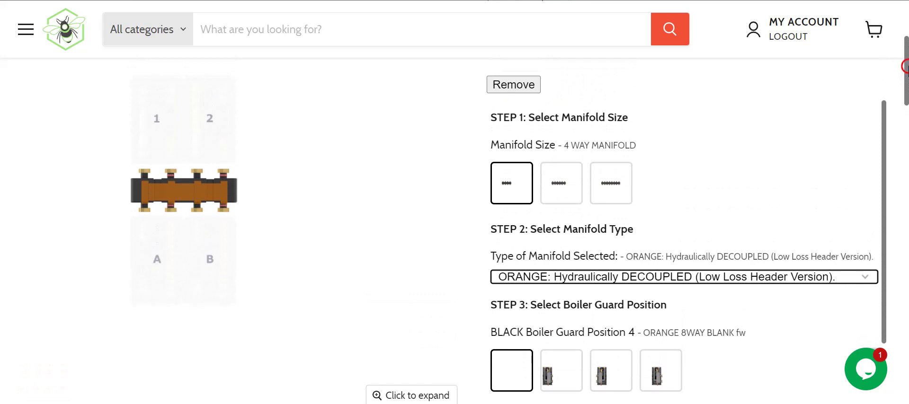
pyautogui.moveTo(905, 66); pyautogui.dragTo(905, 77)
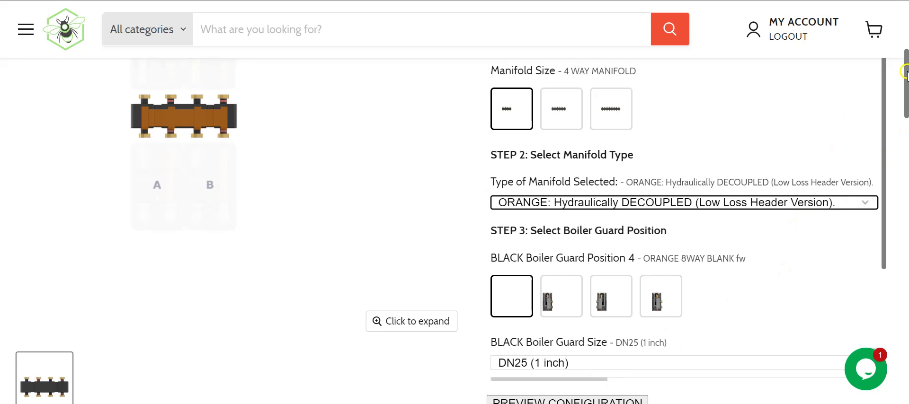
pyautogui.moveTo(904, 76); pyautogui.dragTo(905, 91)
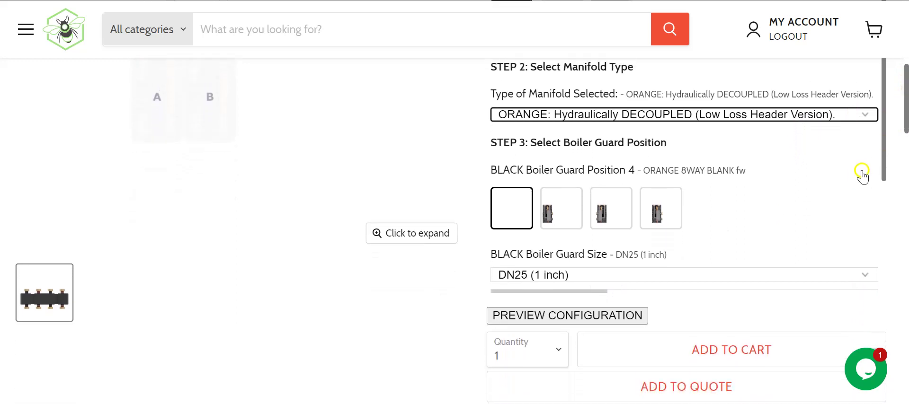
pyautogui.moveTo(884, 138); pyautogui.dragTo(890, 196)
# Set Position 1 to FLOW & RETURN FROM HEAT SOURCE
pyautogui.click(566, 223)
pyautogui.moveTo(568, 227); pyautogui.dragTo(759, 251)
pyautogui.click(692, 254)
pyautogui.moveTo(904, 106); pyautogui.dragTo(904, 71)
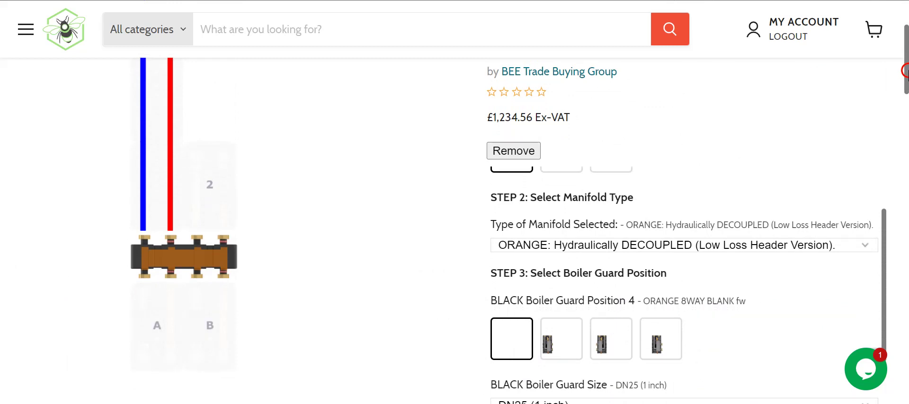
pyautogui.moveTo(904, 71); pyautogui.dragTo(904, 97)
# Leave Position 2 blank, without a pump group
pyautogui.click(724, 170)
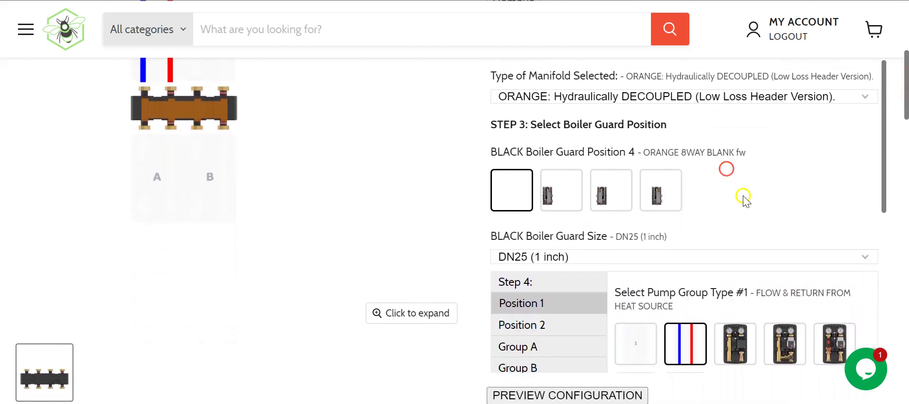
pyautogui.click(545, 325)
pyautogui.click(630, 333)
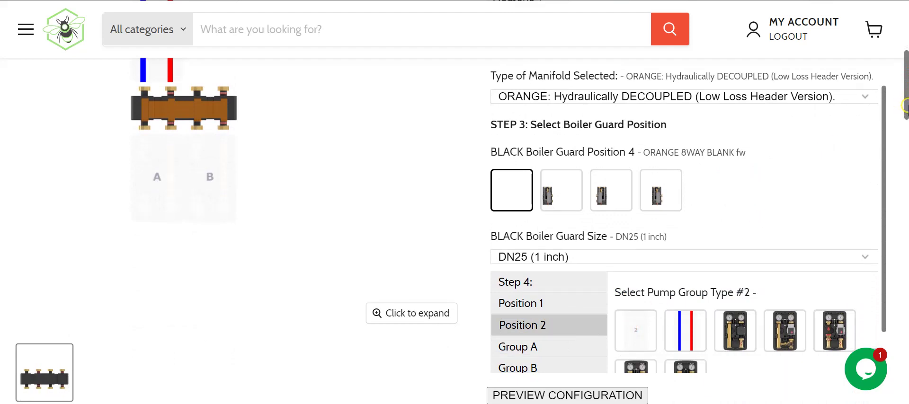
pyautogui.moveTo(904, 106)
pyautogui.mouseDown()
pyautogui.moveTo(903, 90)
pyautogui.moveTo(905, 113)
pyautogui.mouseUp()
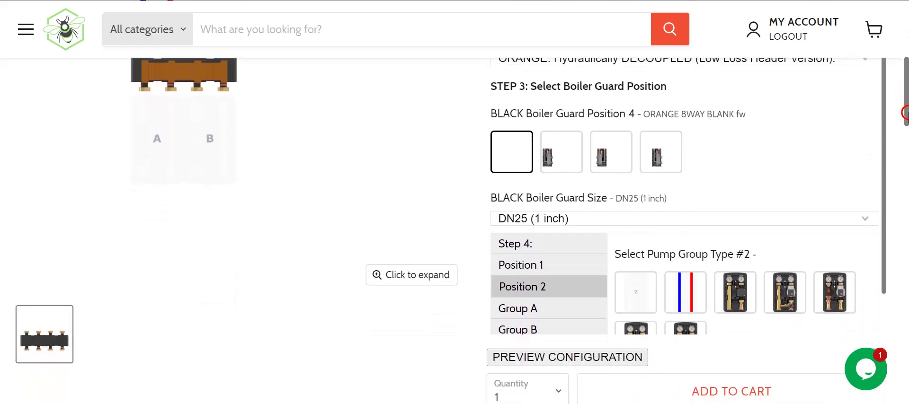
# Make both Group A and Group B UNMIXED pump groups
pyautogui.click(568, 316)
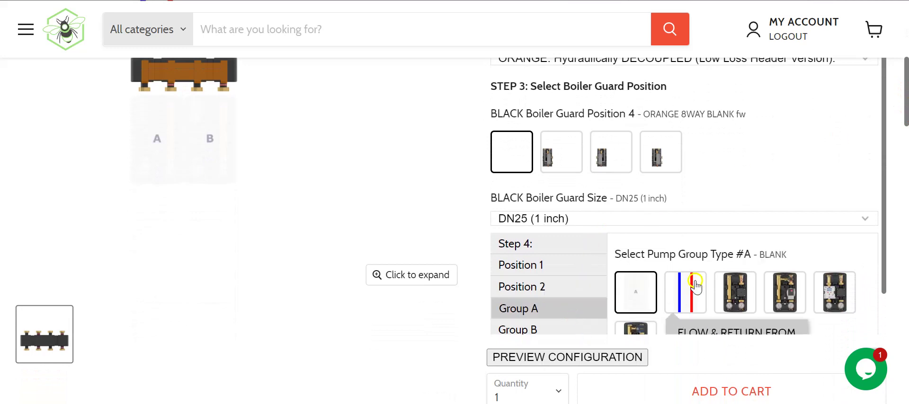
pyautogui.click(737, 291)
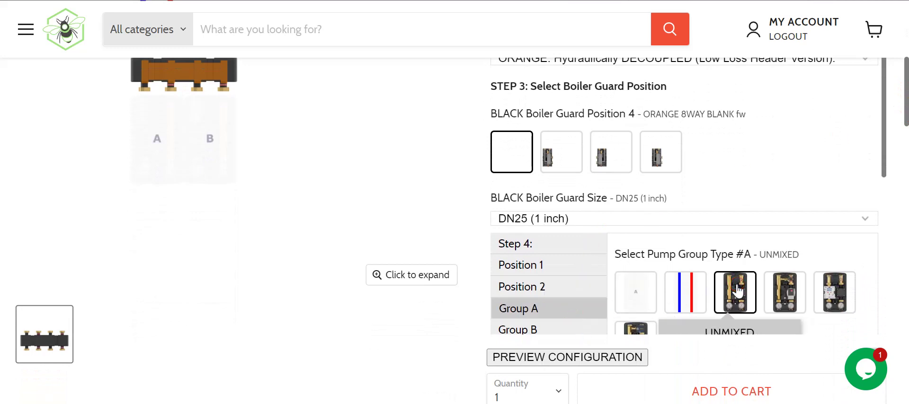
pyautogui.click(546, 328)
pyautogui.click(733, 289)
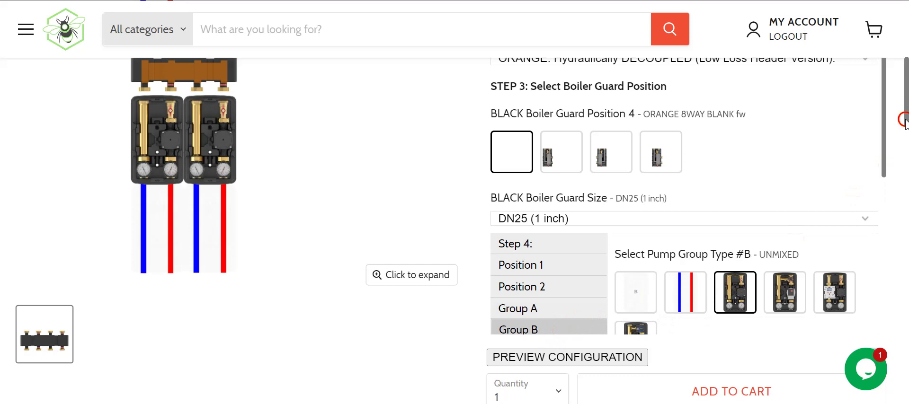
pyautogui.moveTo(905, 115); pyautogui.dragTo(905, 98)
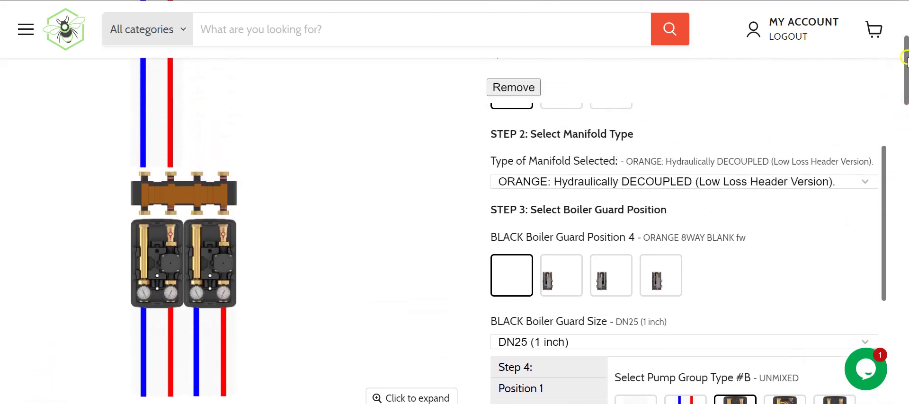
pyautogui.moveTo(904, 59); pyautogui.dragTo(904, 97)
# Inspect the enlarged preview of the orange decoupled 4-way manifold with two unmixed groups, then close it
pyautogui.click(579, 266)
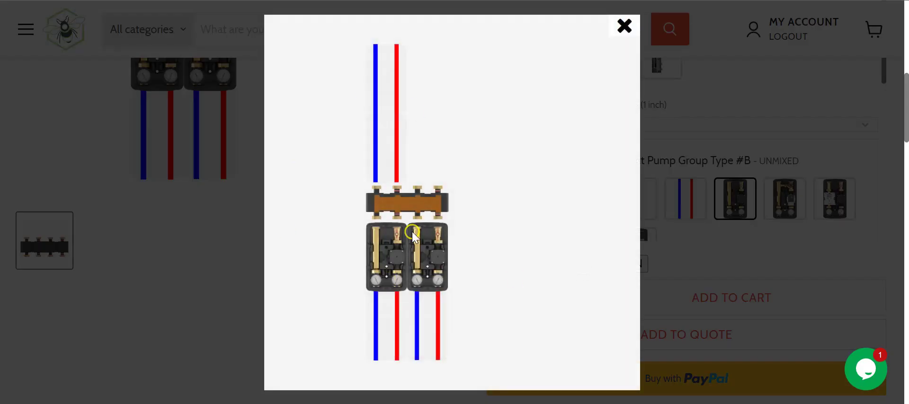
pyautogui.click(403, 64)
pyautogui.click(386, 377)
pyautogui.click(401, 282)
pyautogui.click(399, 204)
pyautogui.click(503, 157)
pyautogui.click(623, 29)
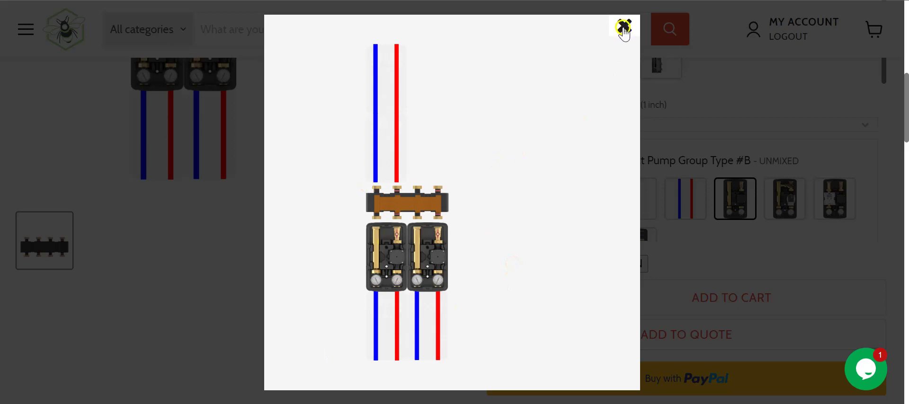